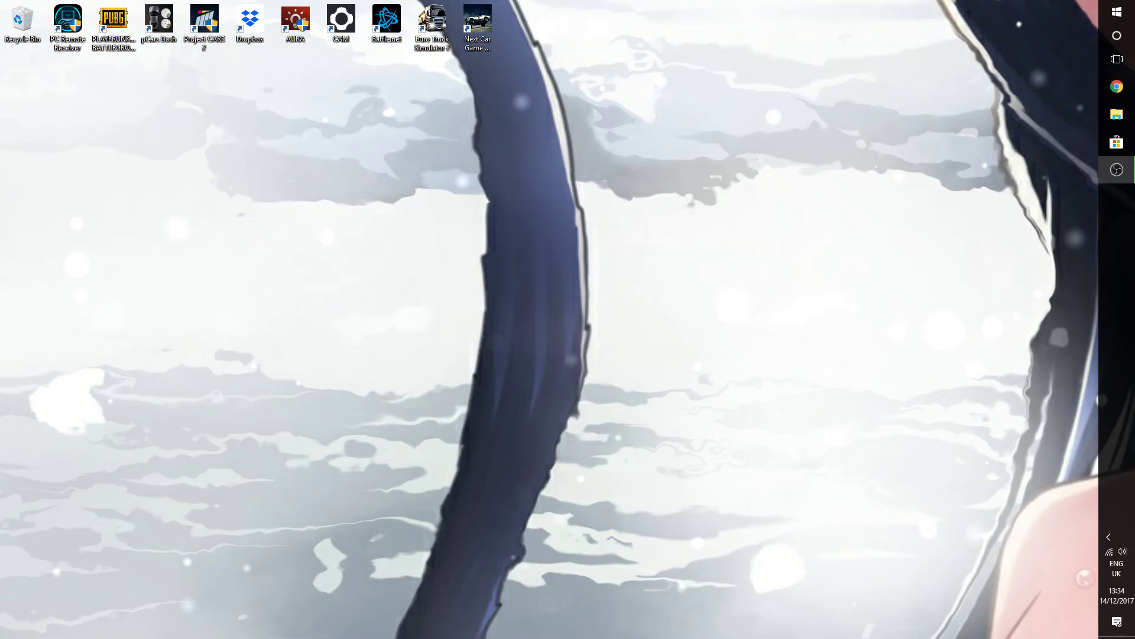
Launch Xbox from Start and run the console connection's streaming test.
left_click(1117, 13)
left_click(939, 66)
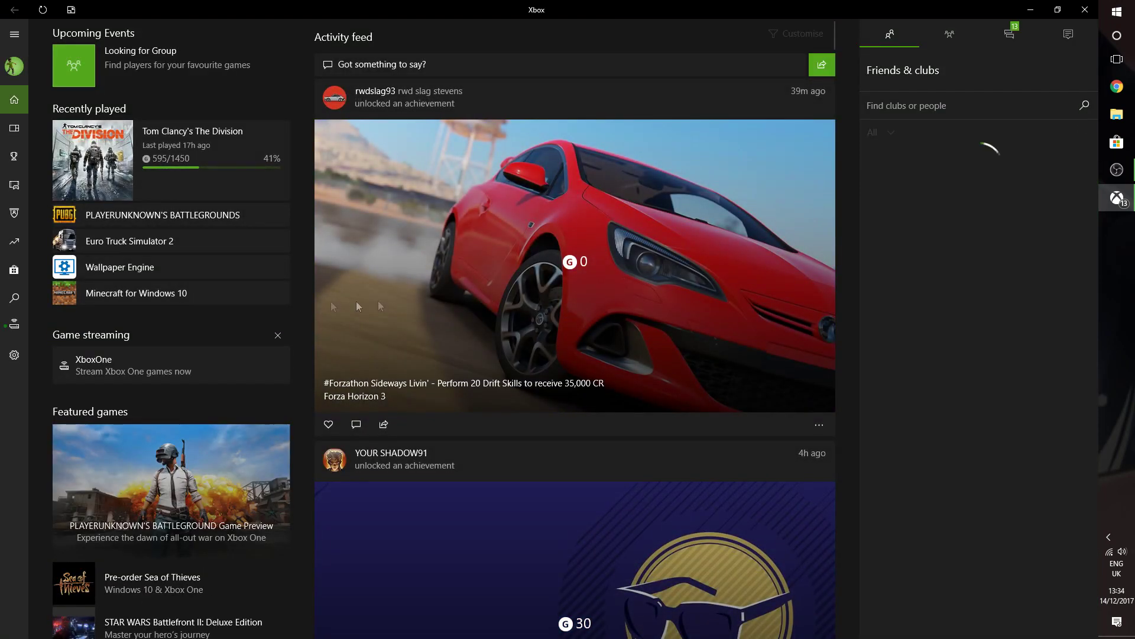
left_click(14, 325)
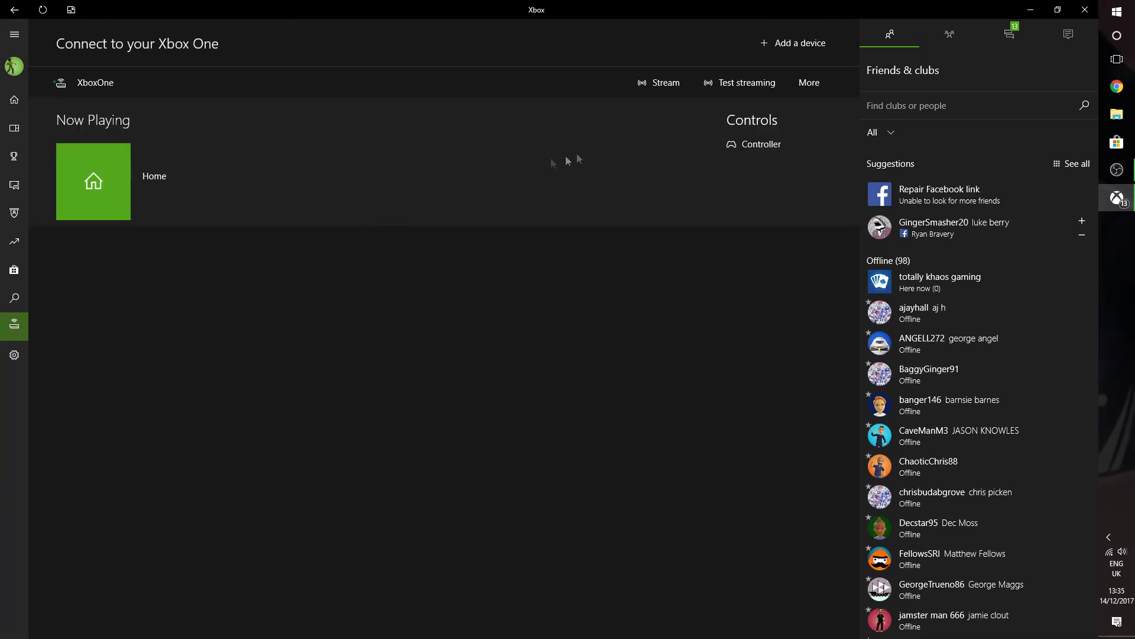
left_click(748, 84)
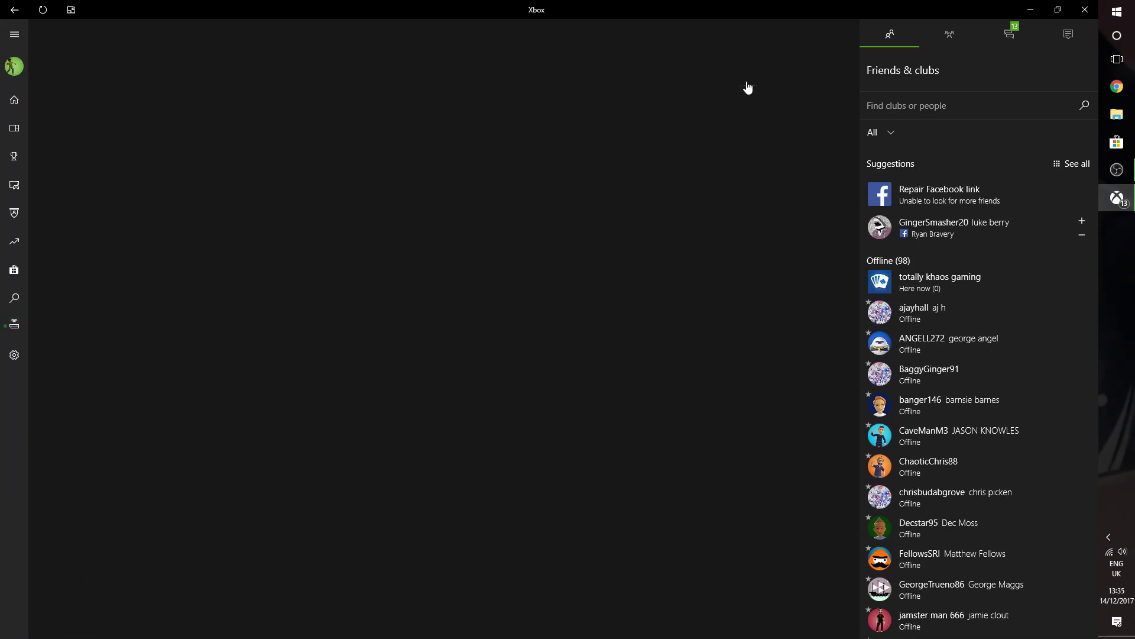
left_click(83, 115)
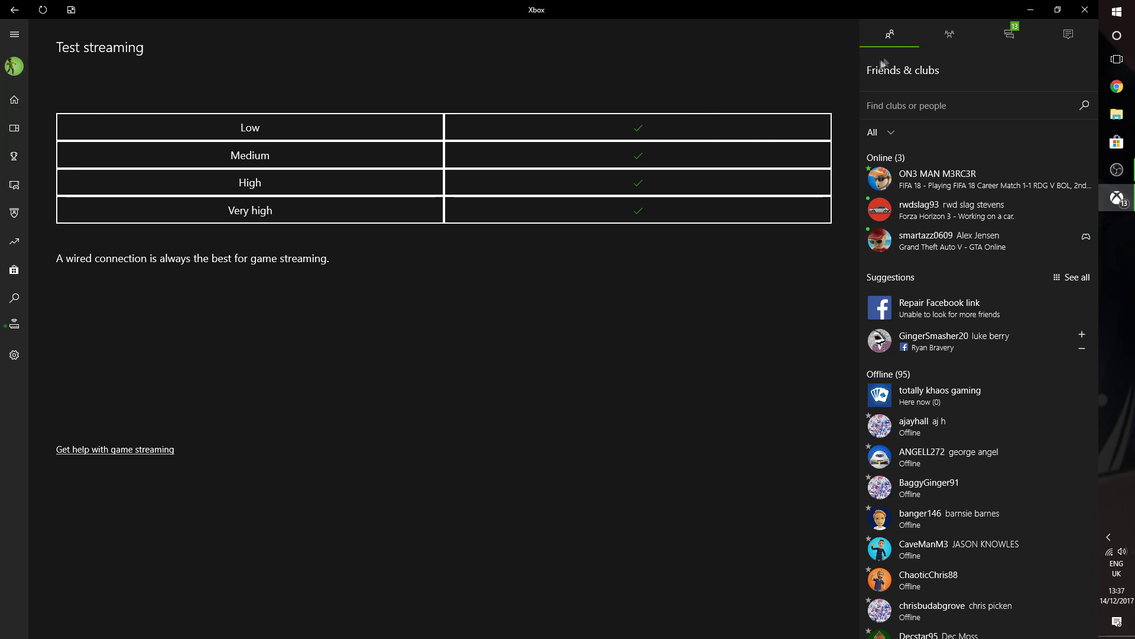
Stream the Xbox One home screen to the PC, dismissing the no-controller notice.
left_click(21, 326)
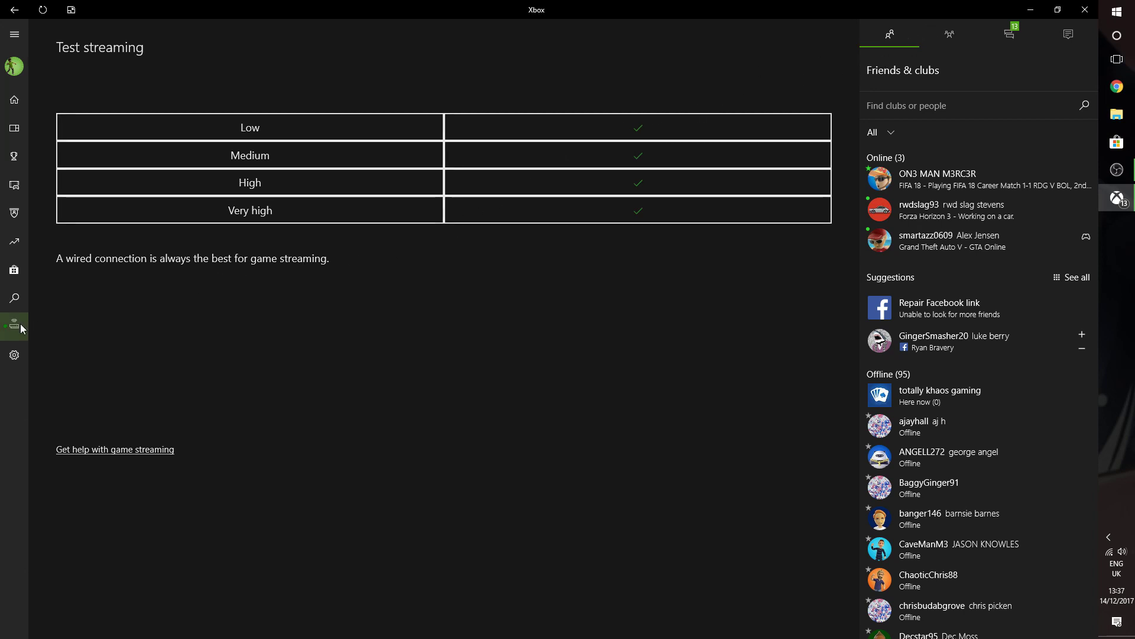
left_click(666, 83)
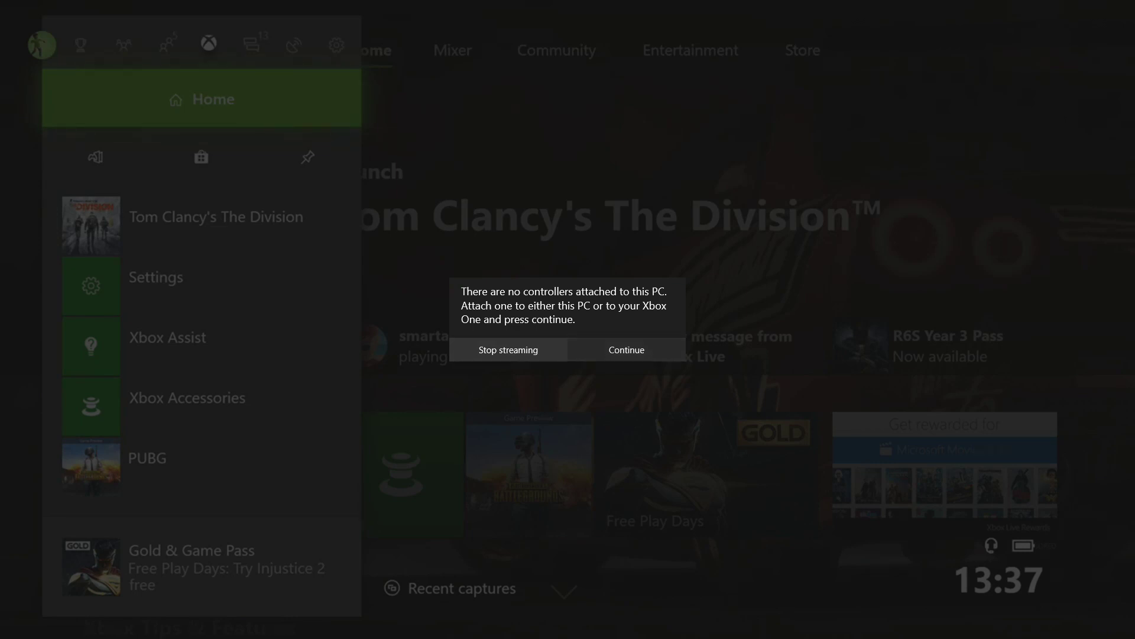
key("Return")
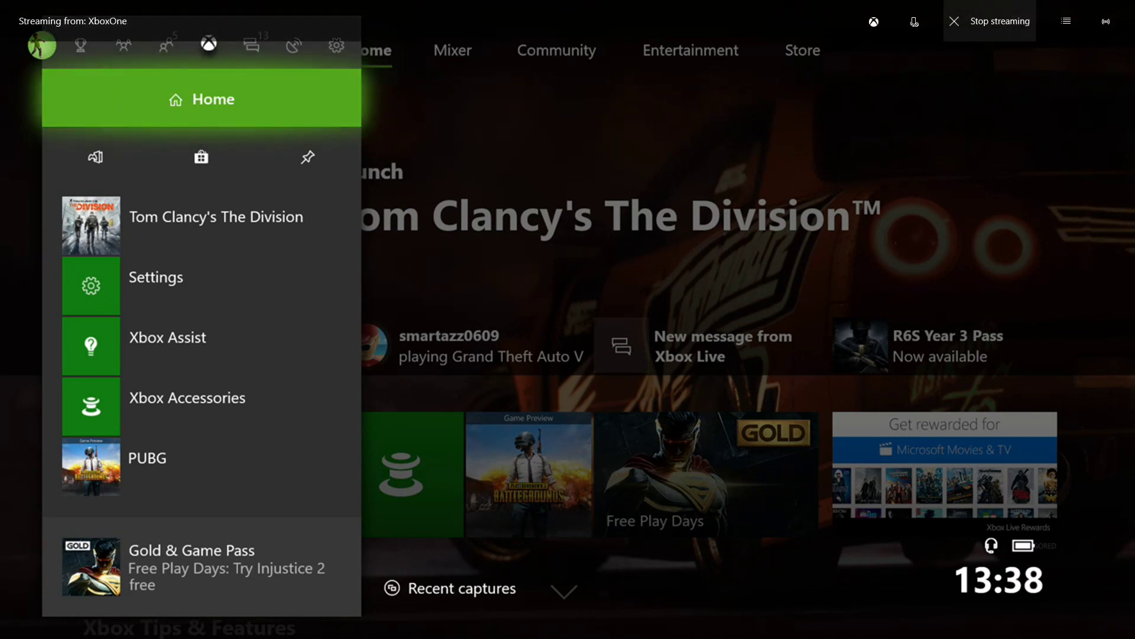
Exit full-screen streaming and pick a new stream quality from the quality dropdown.
key("shift+super+Return")
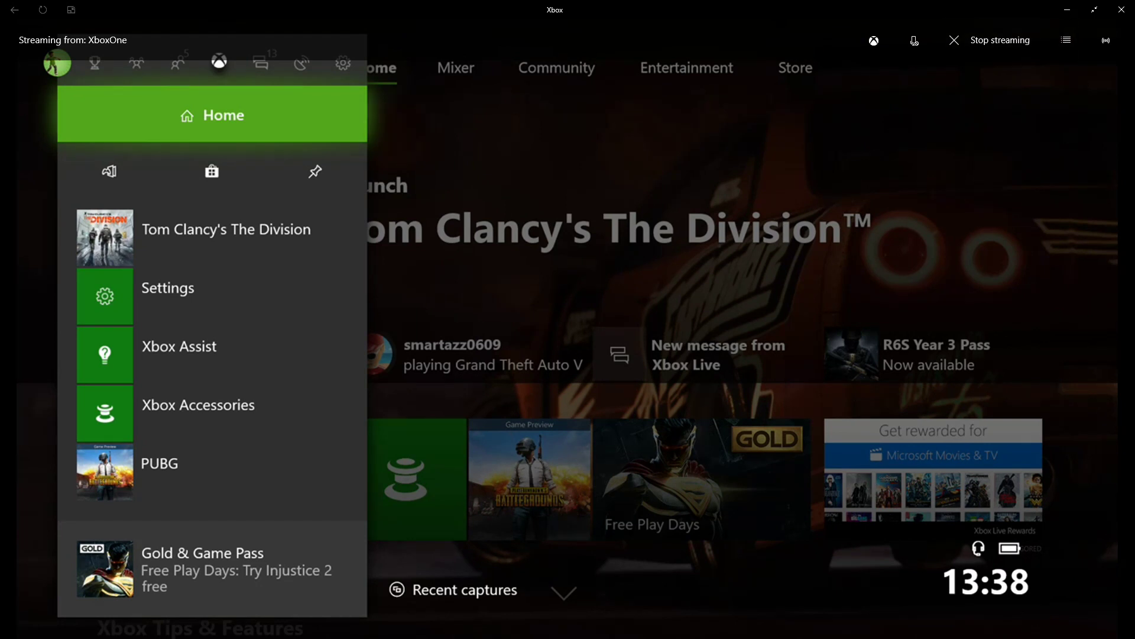
left_click(1106, 40)
left_click(1109, 58)
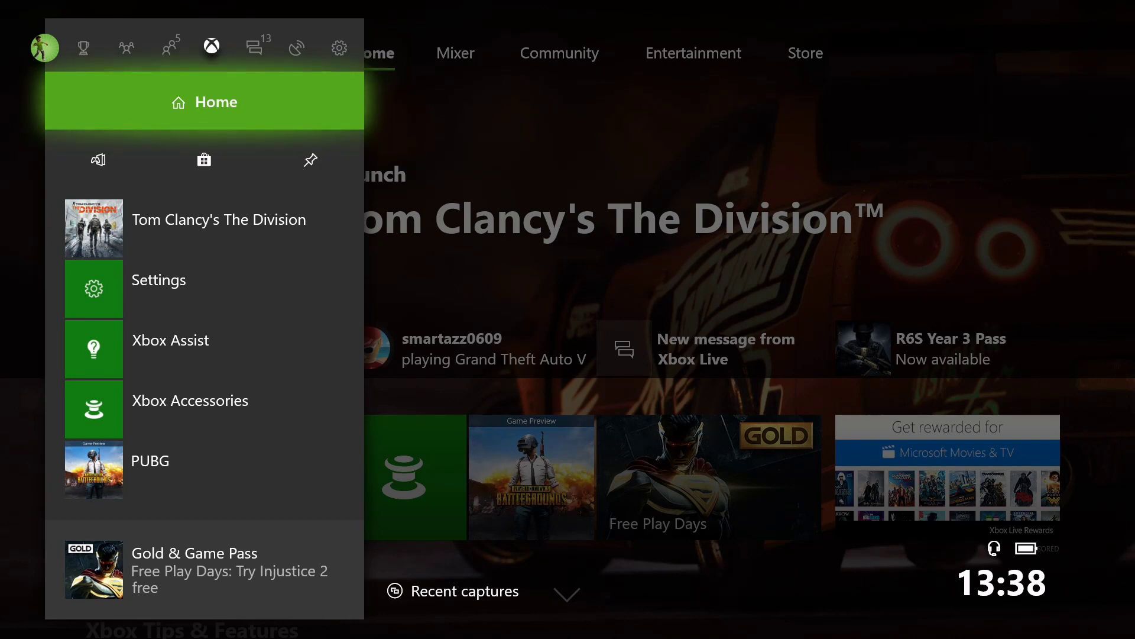
Select The Division in the guide and quit it through More options.
key("Down")
key("Down")
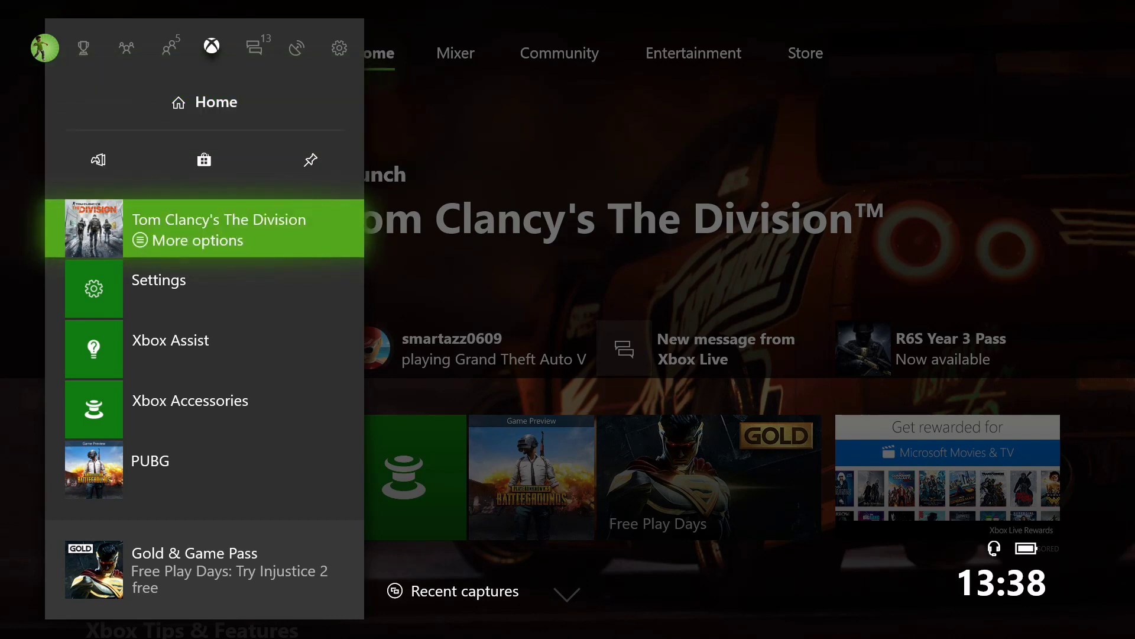
key("Down")
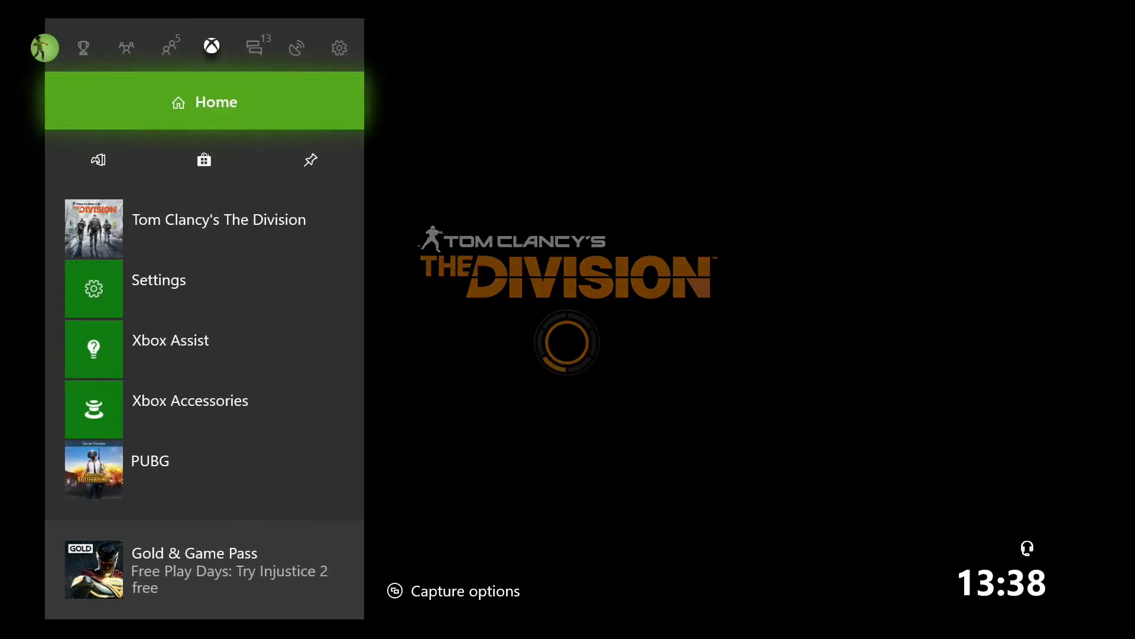
key("Down")
key("Down")
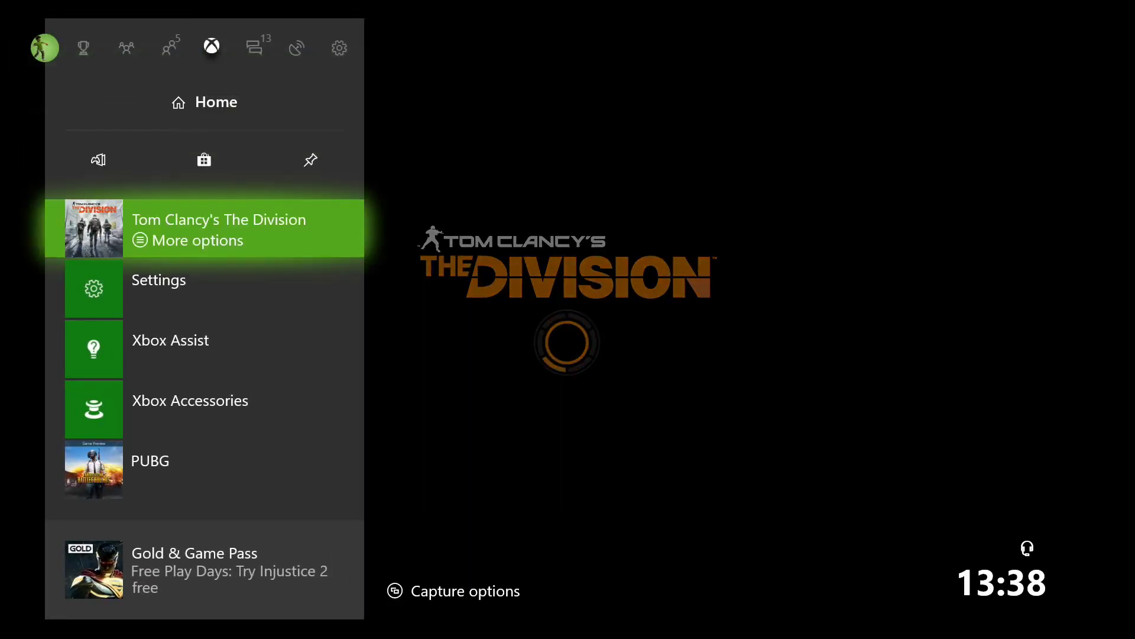
key("Menu")
key("Down")
key("Down")
key("Down")
key("Down")
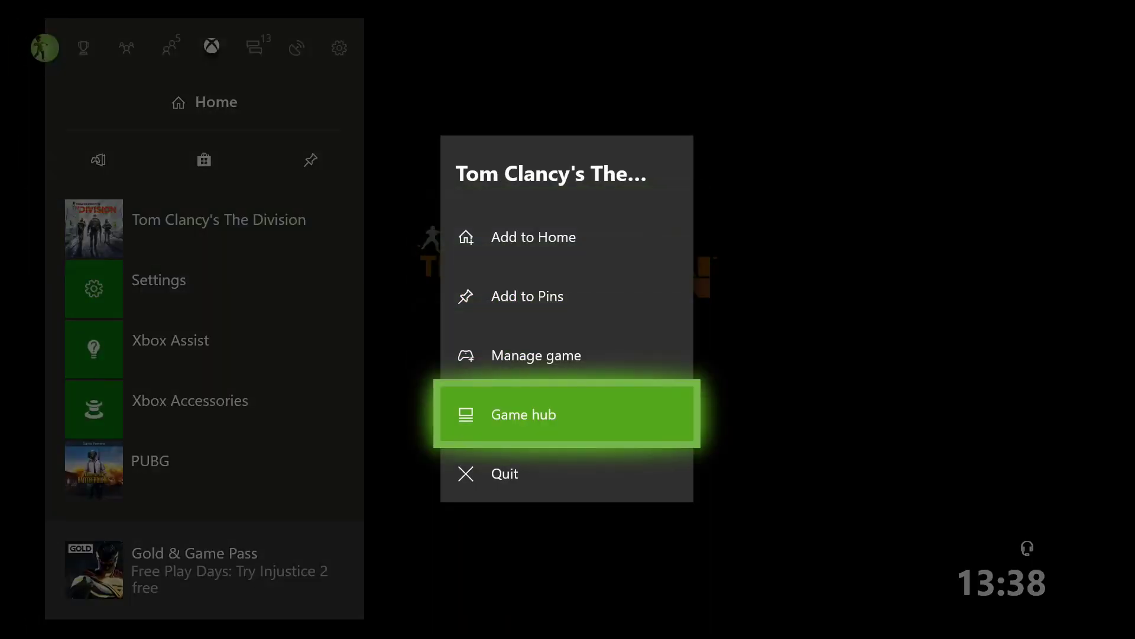
key("Return")
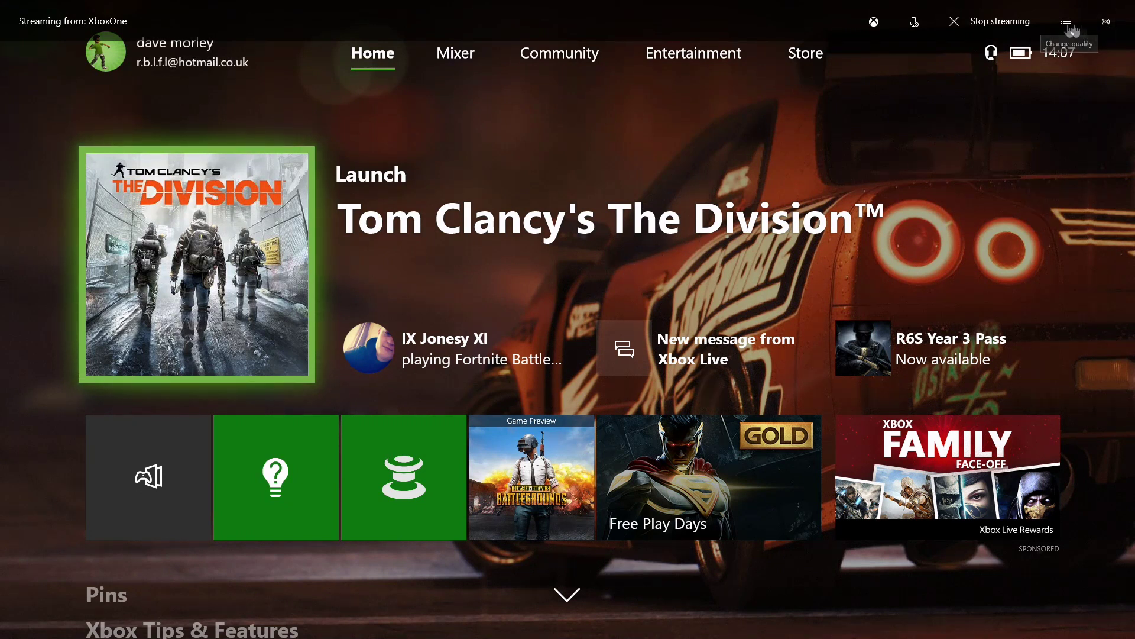
Stop streaming, minimise Xbox, and reach Network and Sharing Center via the tray network icon.
left_click(981, 27)
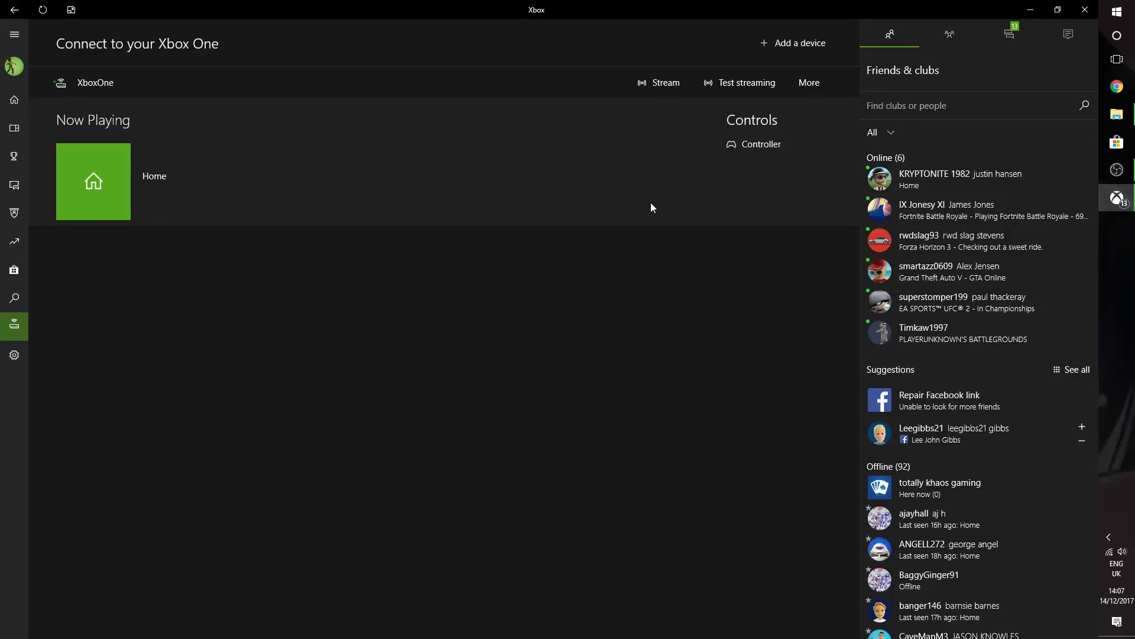
left_click(1030, 10)
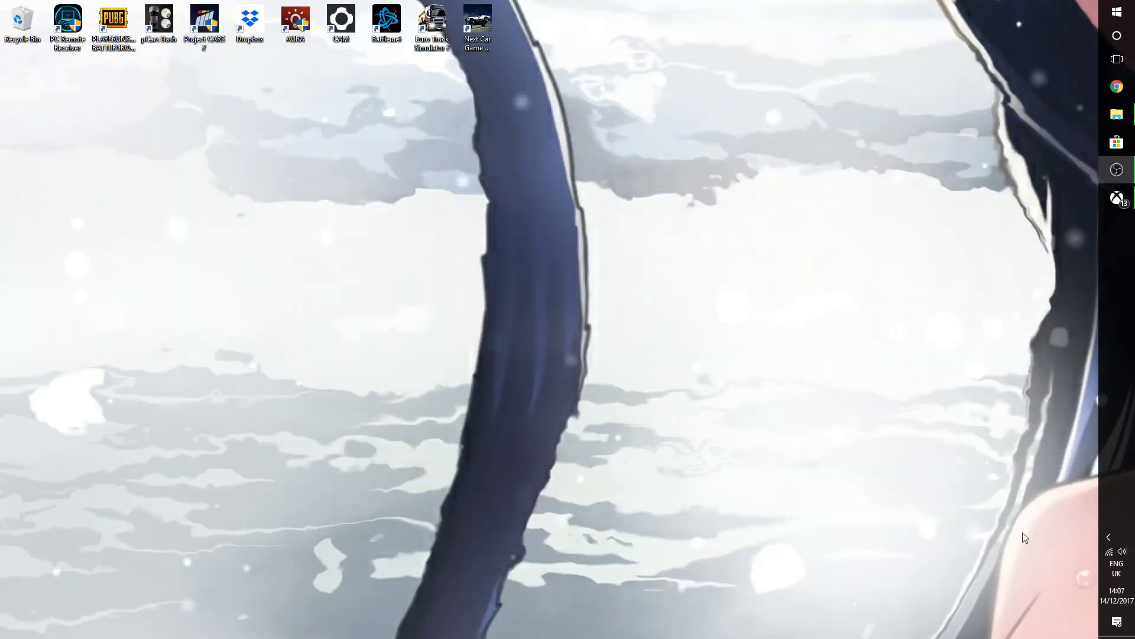
mouse_move(1112, 556)
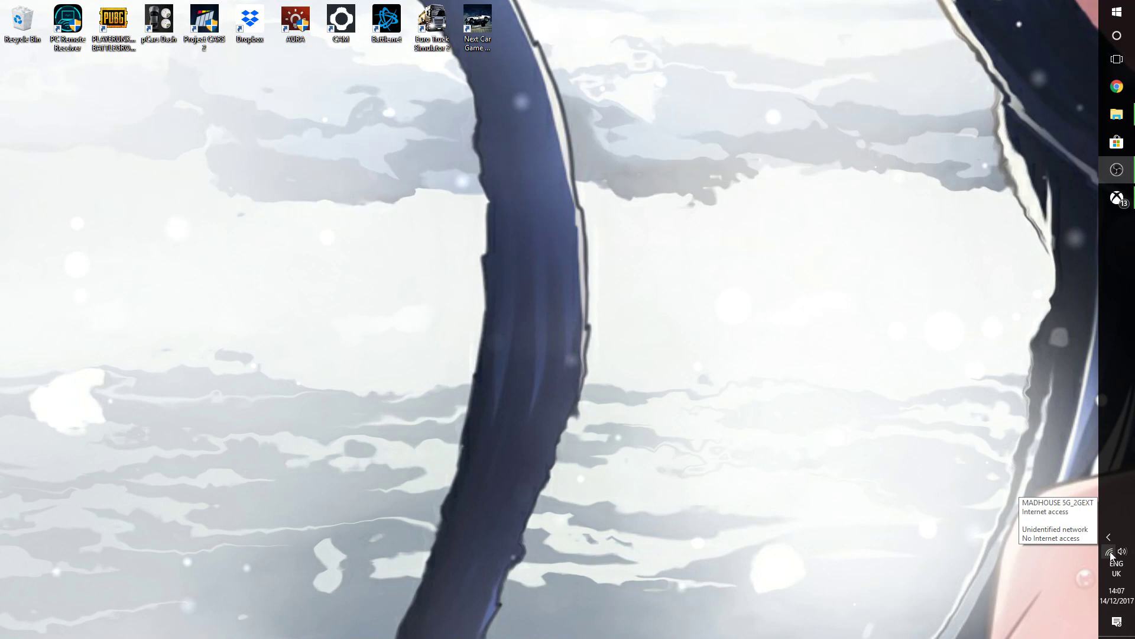
left_click(1111, 556)
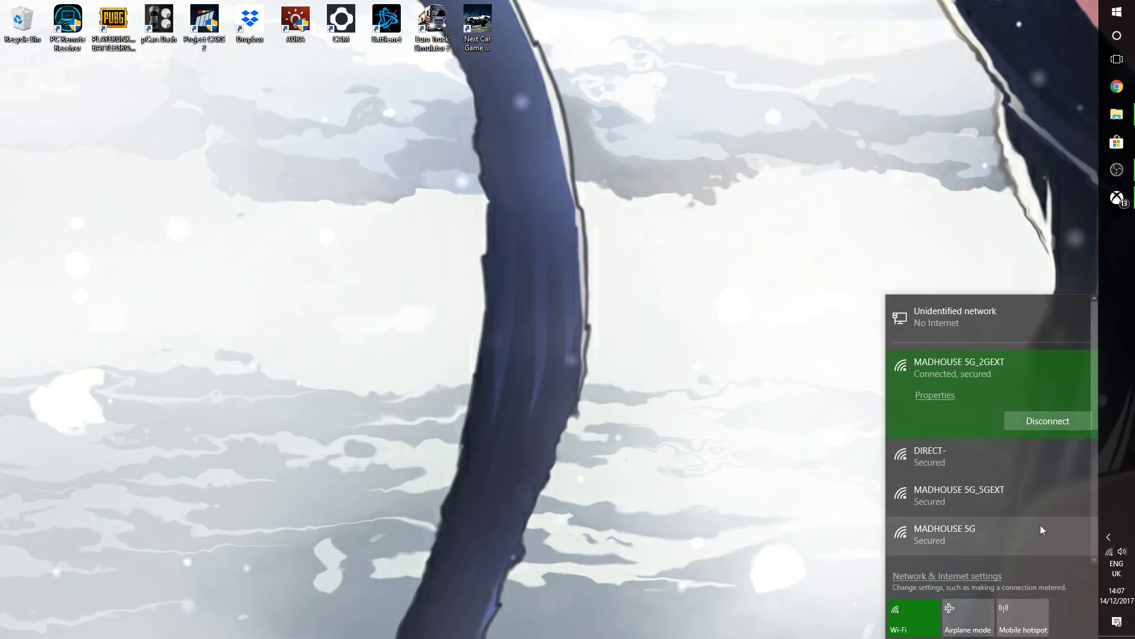
left_click(927, 576)
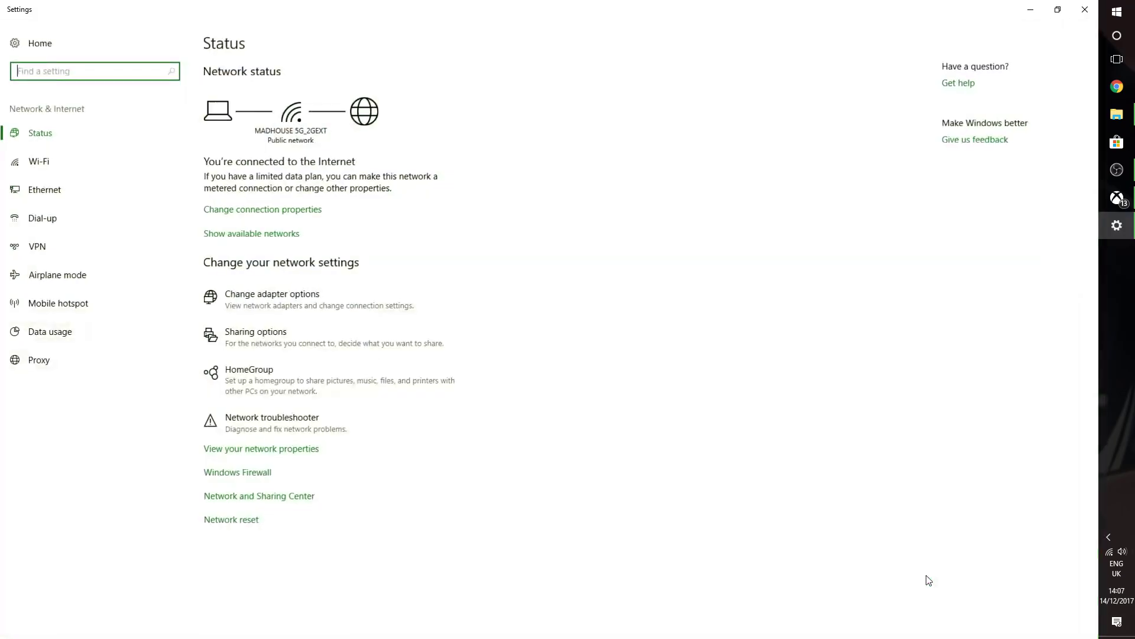
left_click(253, 499)
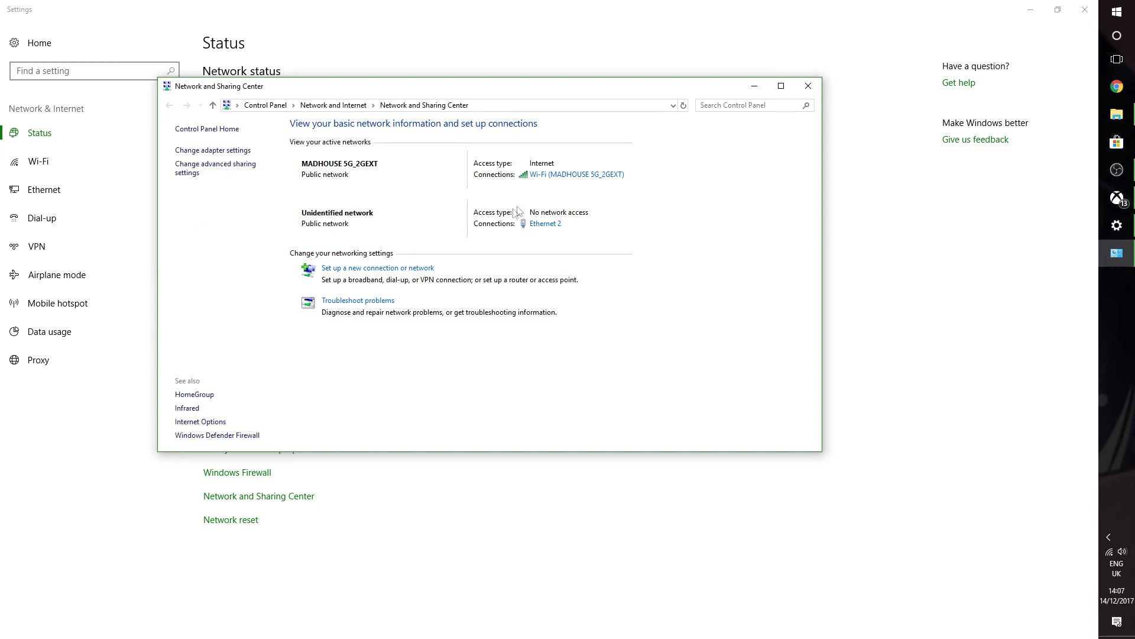
Enable Internet Connection Sharing on the Wi-Fi connection, apply it, and close its windows.
left_click(578, 175)
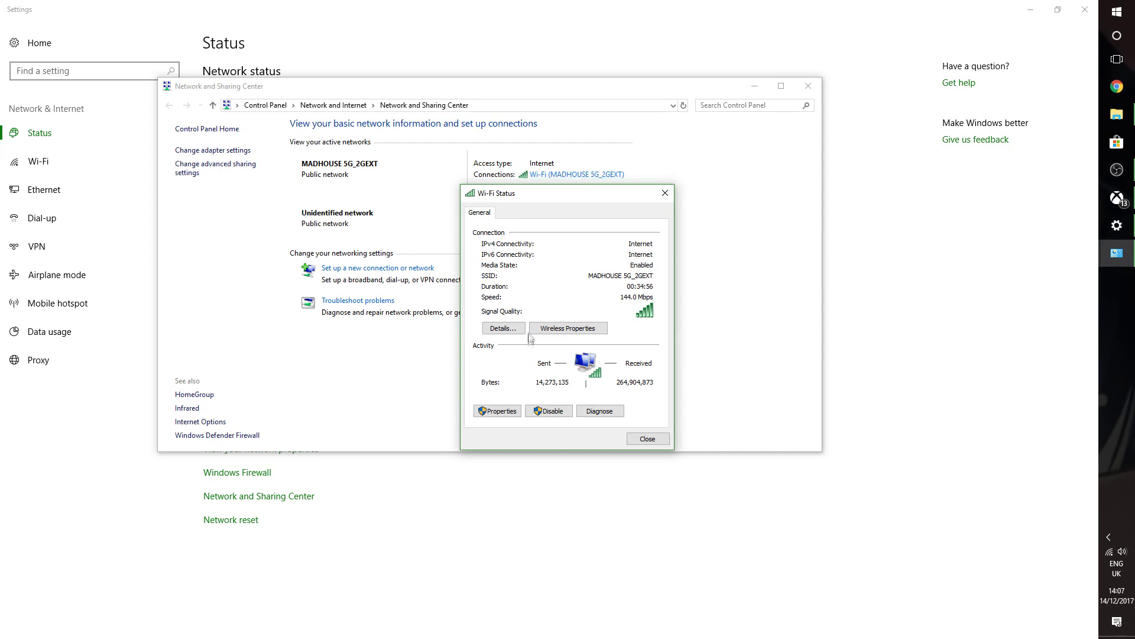
left_click(500, 414)
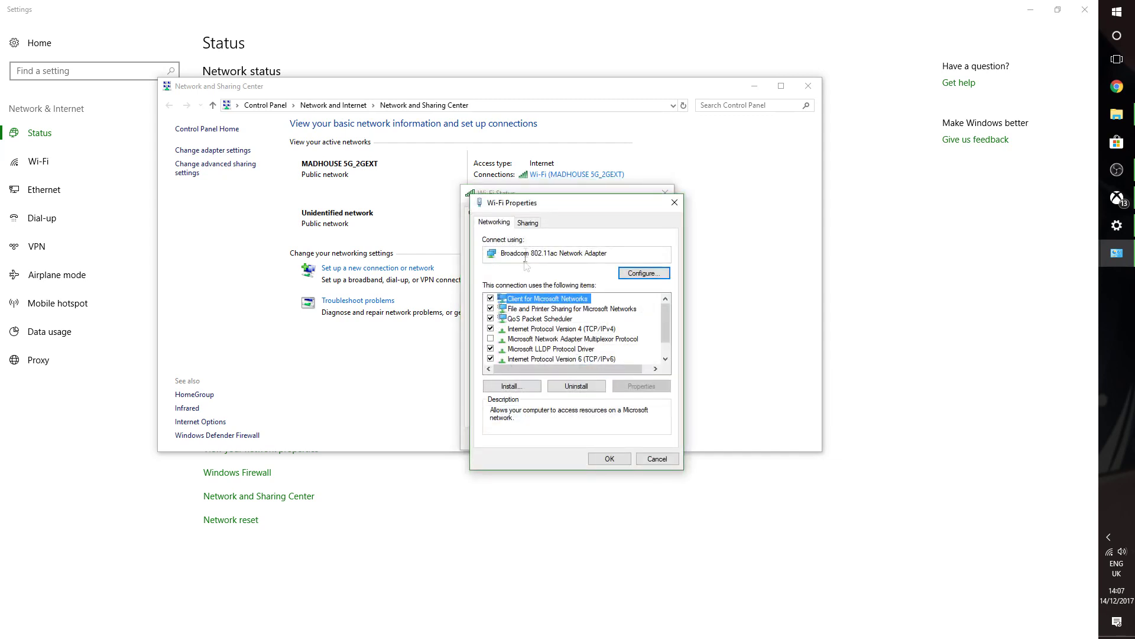
left_click(528, 223)
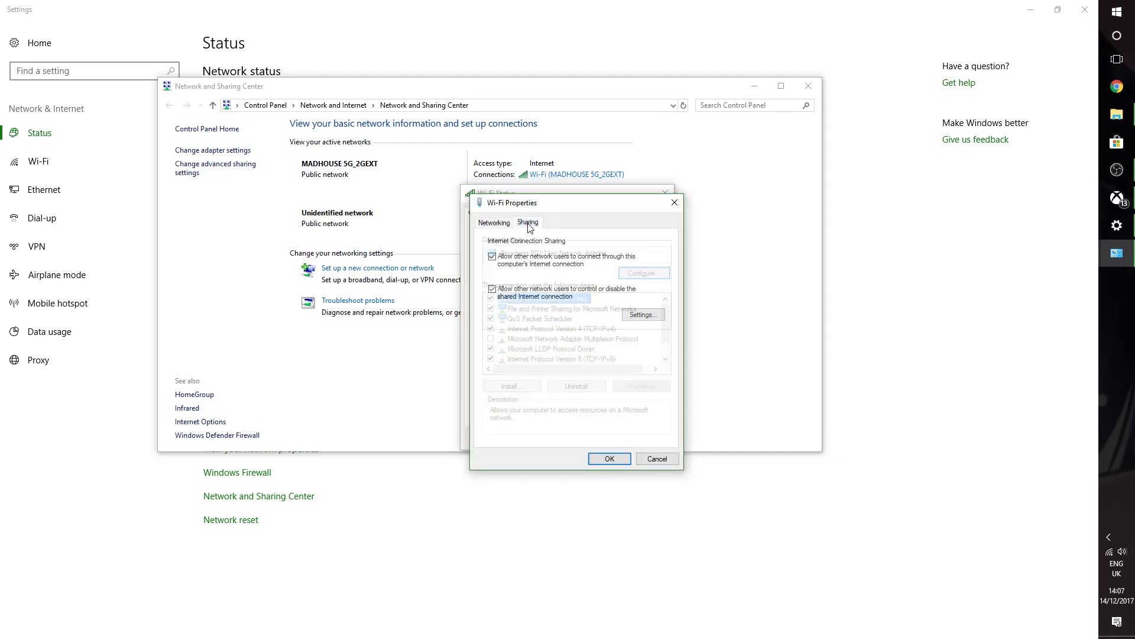
left_click(493, 256)
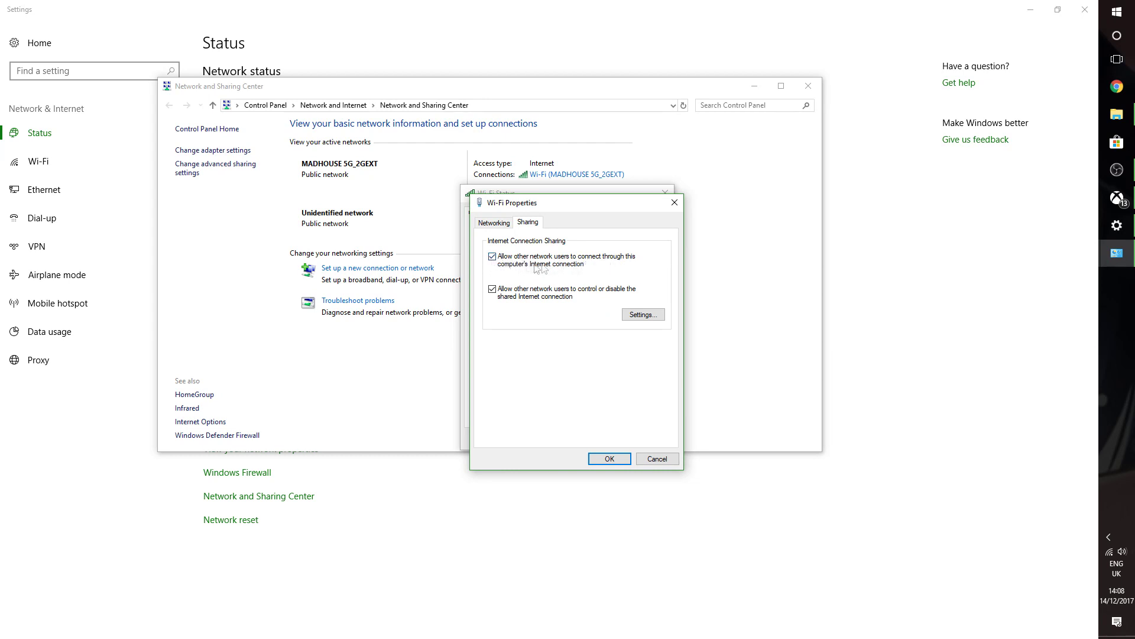
left_click(608, 459)
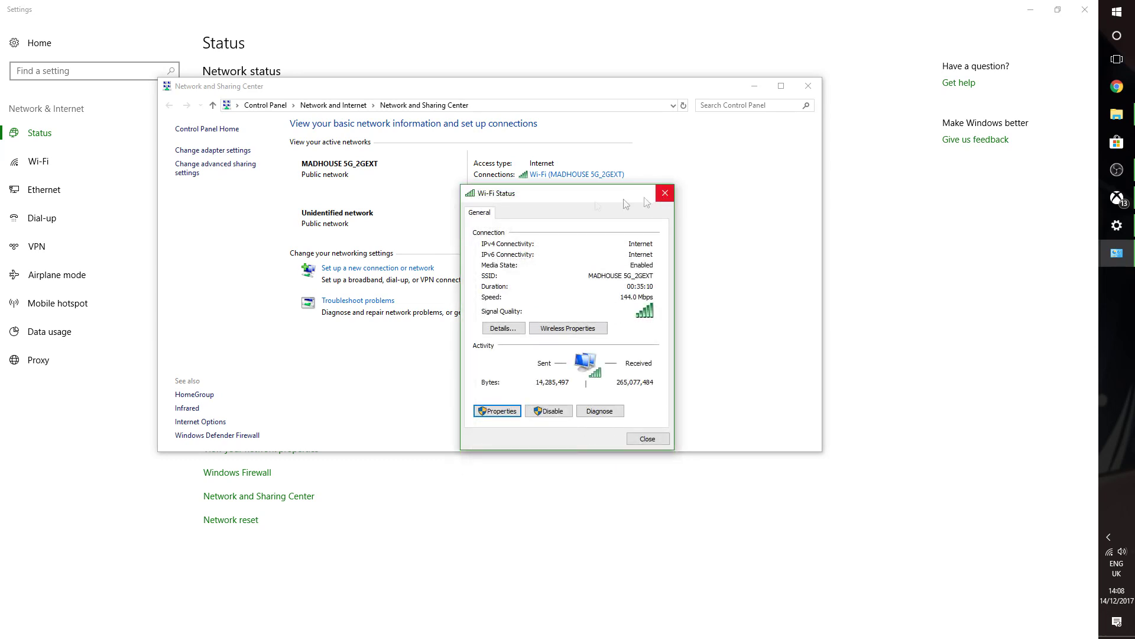
left_click(498, 411)
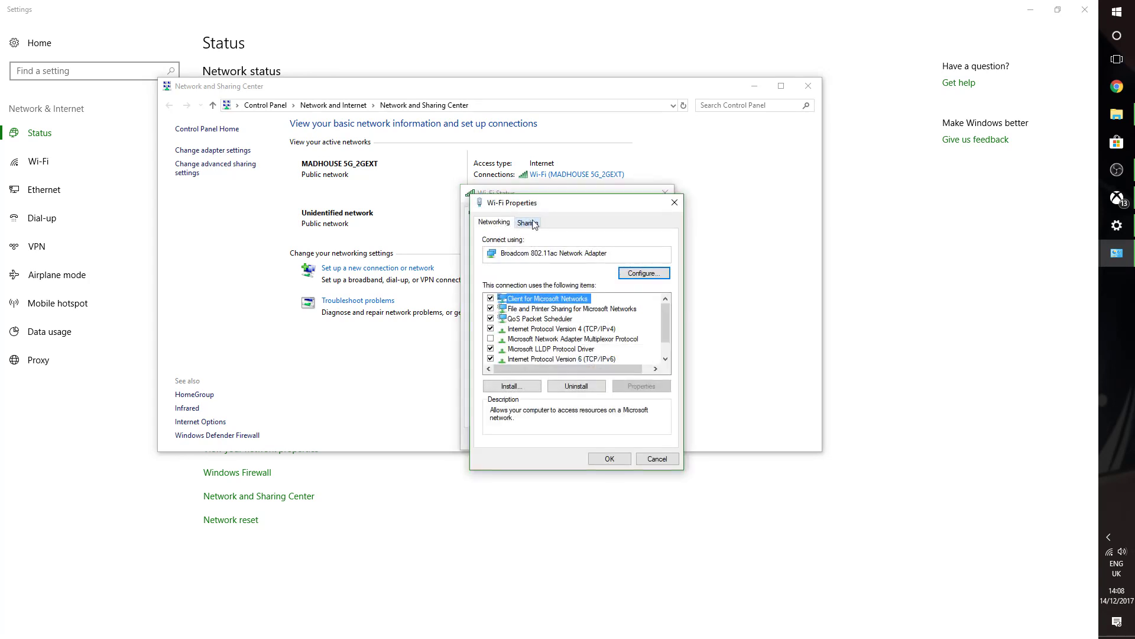
left_click(672, 204)
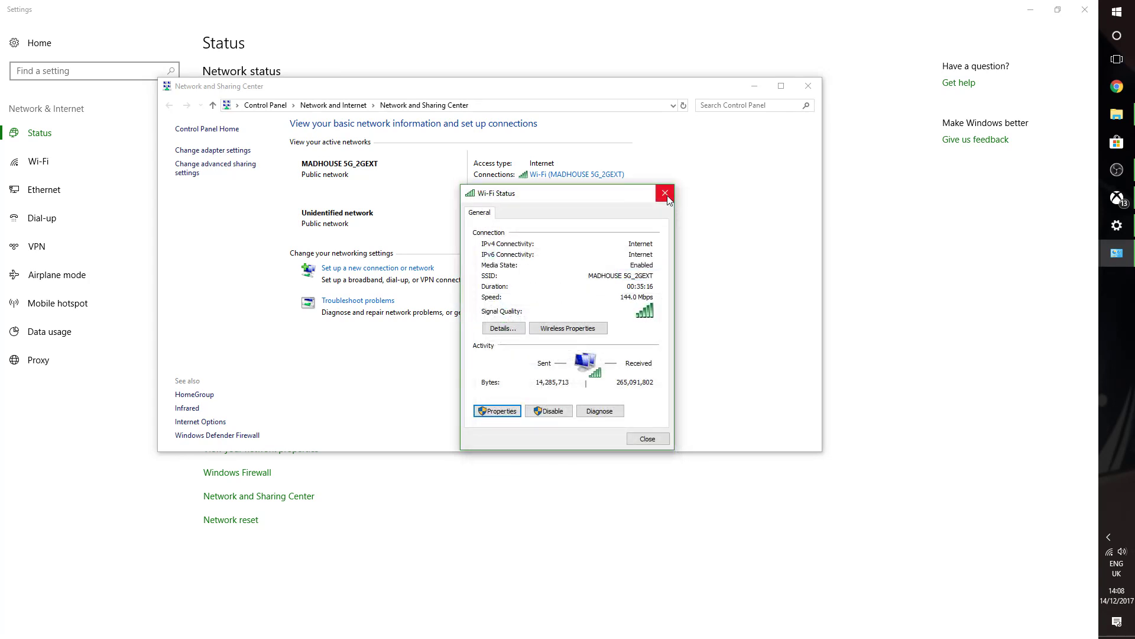
left_click(665, 194)
Inspect Ethernet 2's status and properties, then close both dialogs.
left_click(536, 226)
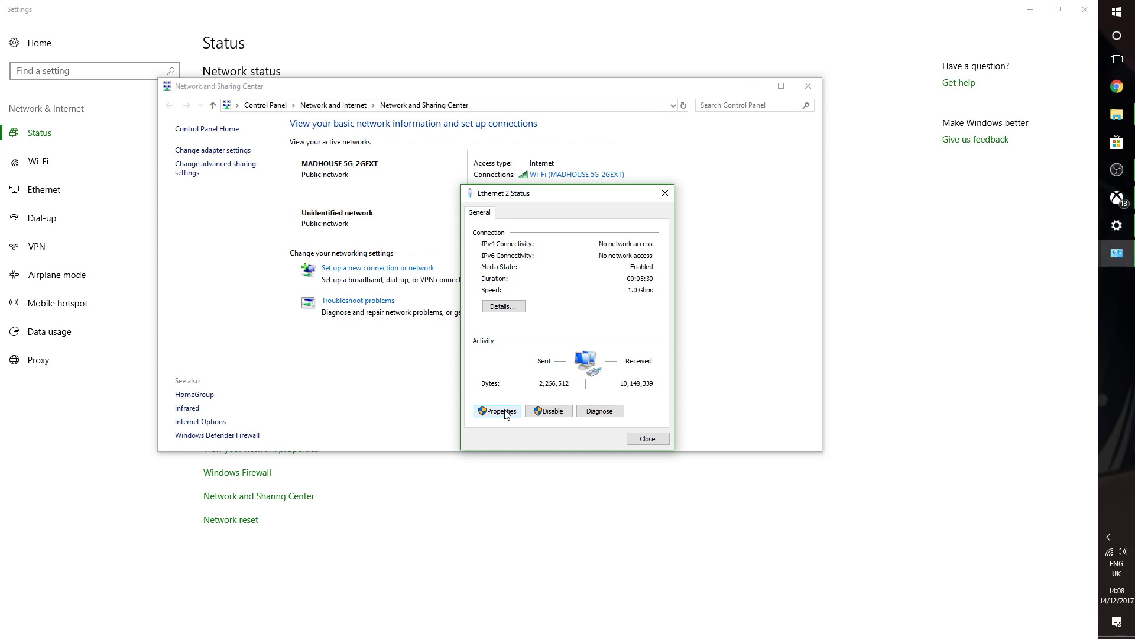
left_click(499, 411)
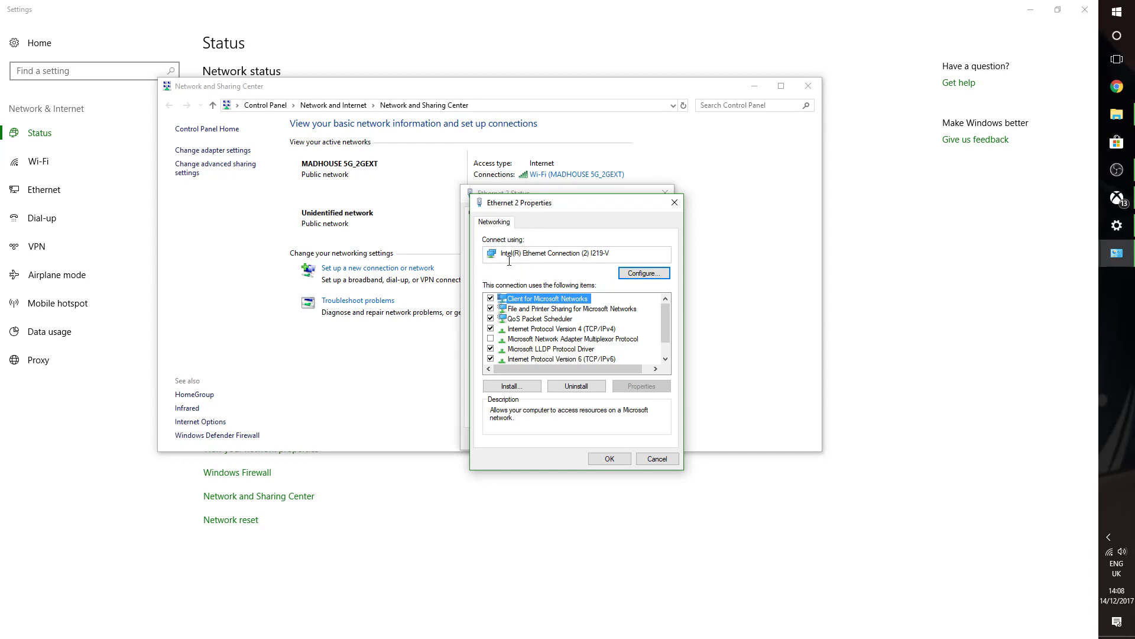
left_click(674, 203)
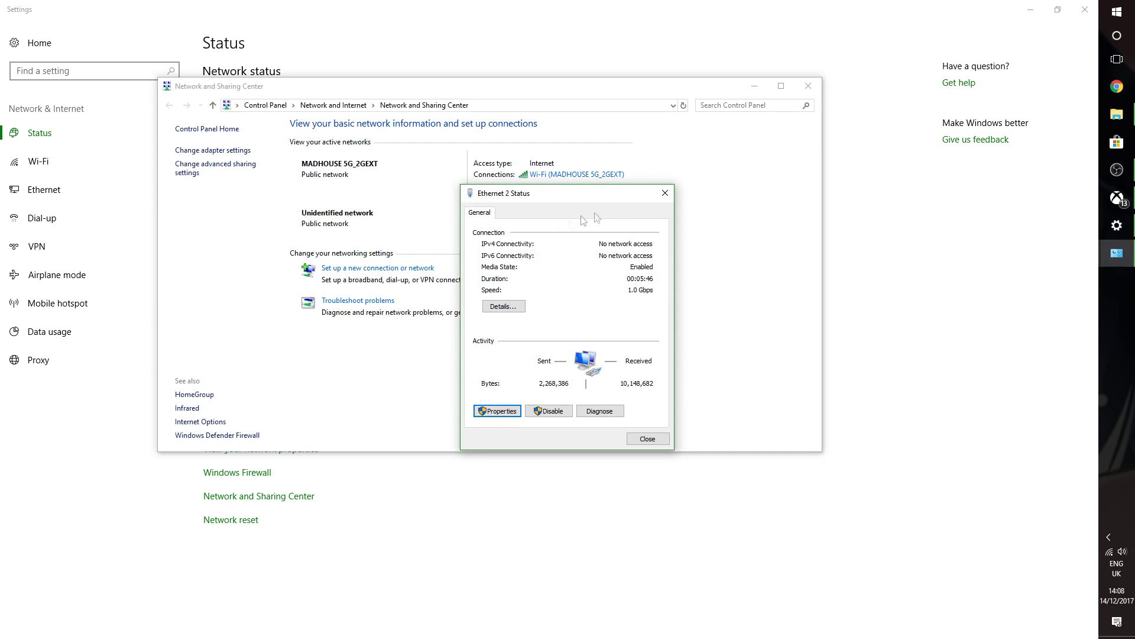
left_click(665, 193)
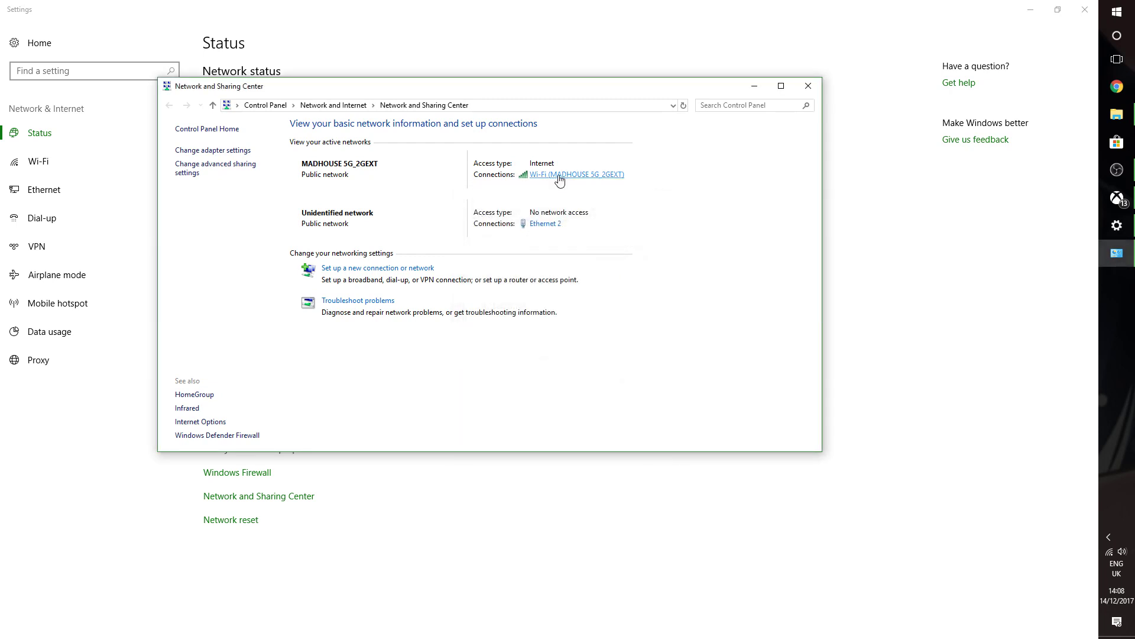
Review Ethernet 2 status, close the network windows and Settings, and return to Xbox.
left_click(541, 227)
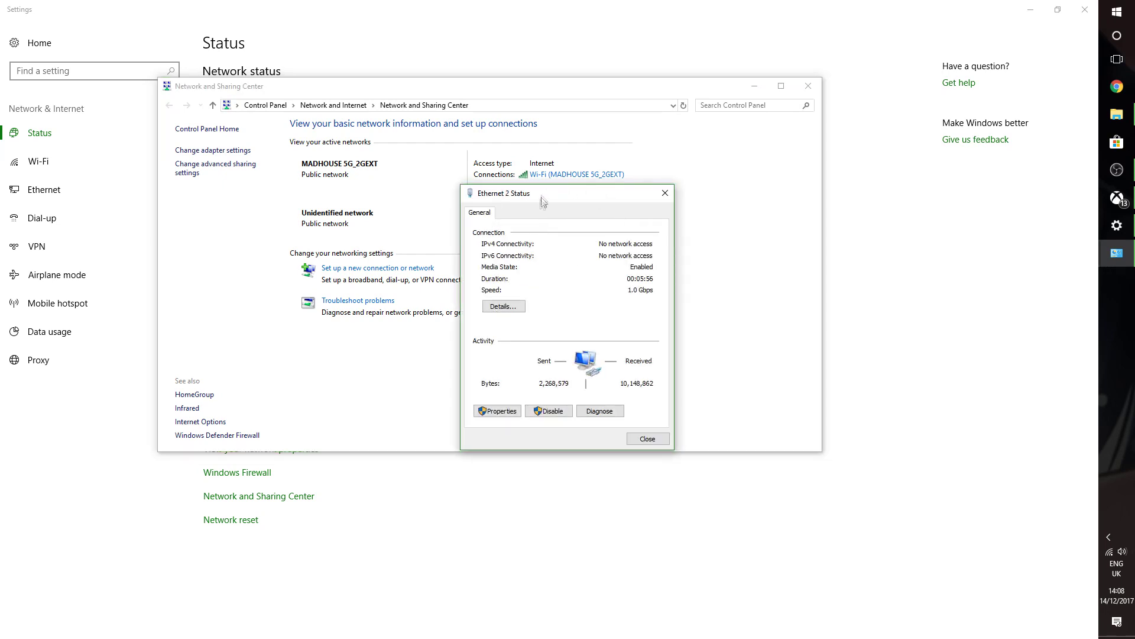
left_click_drag(553, 196, 724, 134)
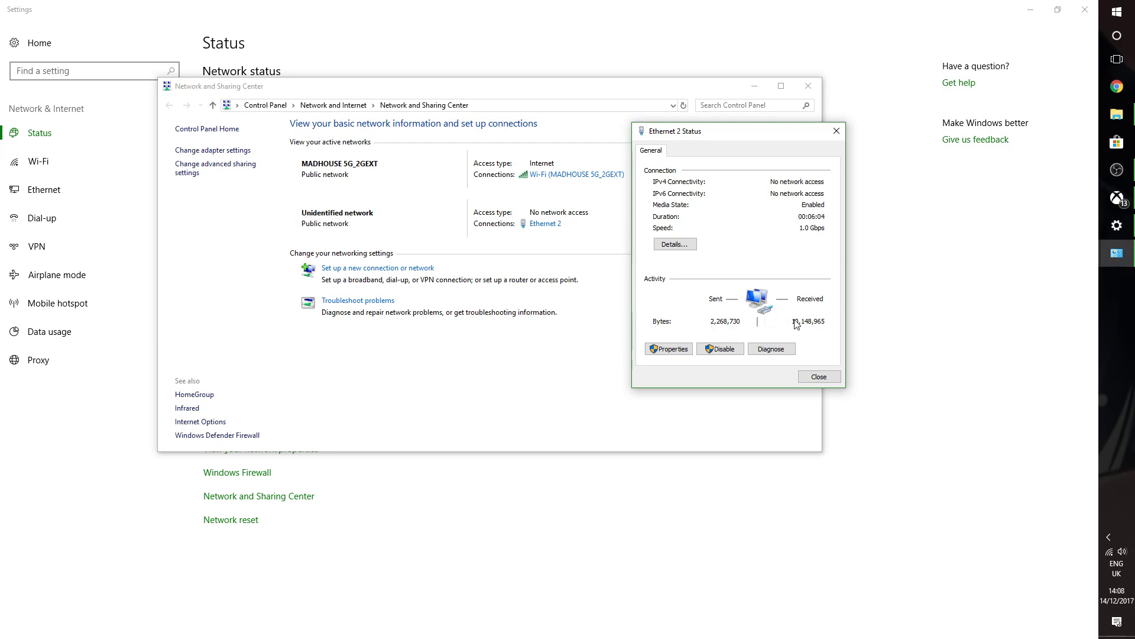
left_click(819, 377)
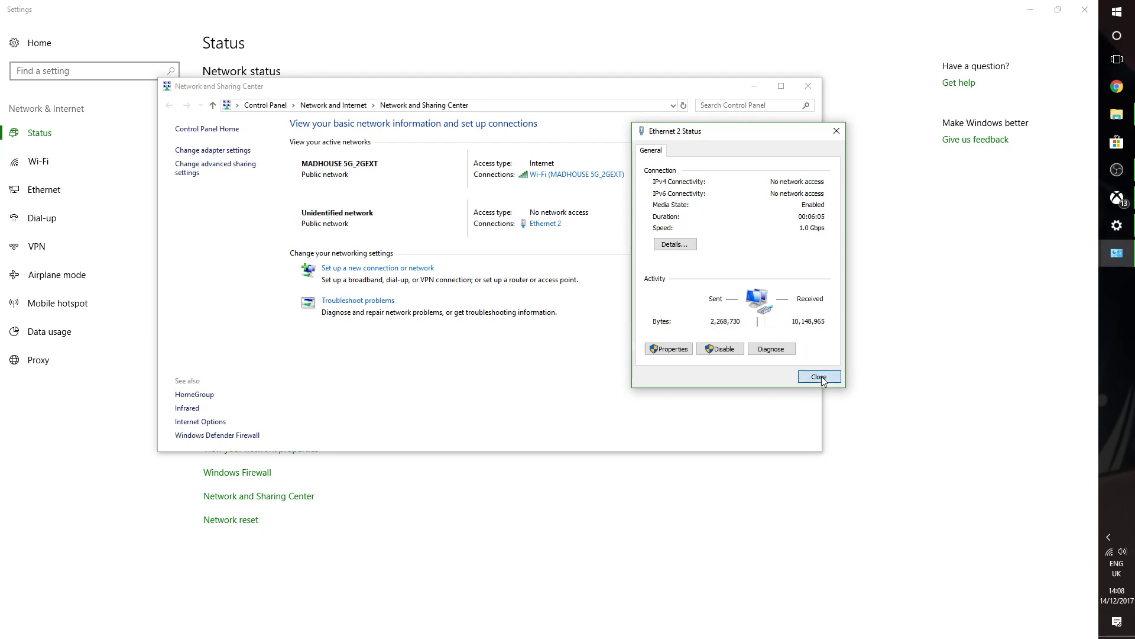
left_click(806, 87)
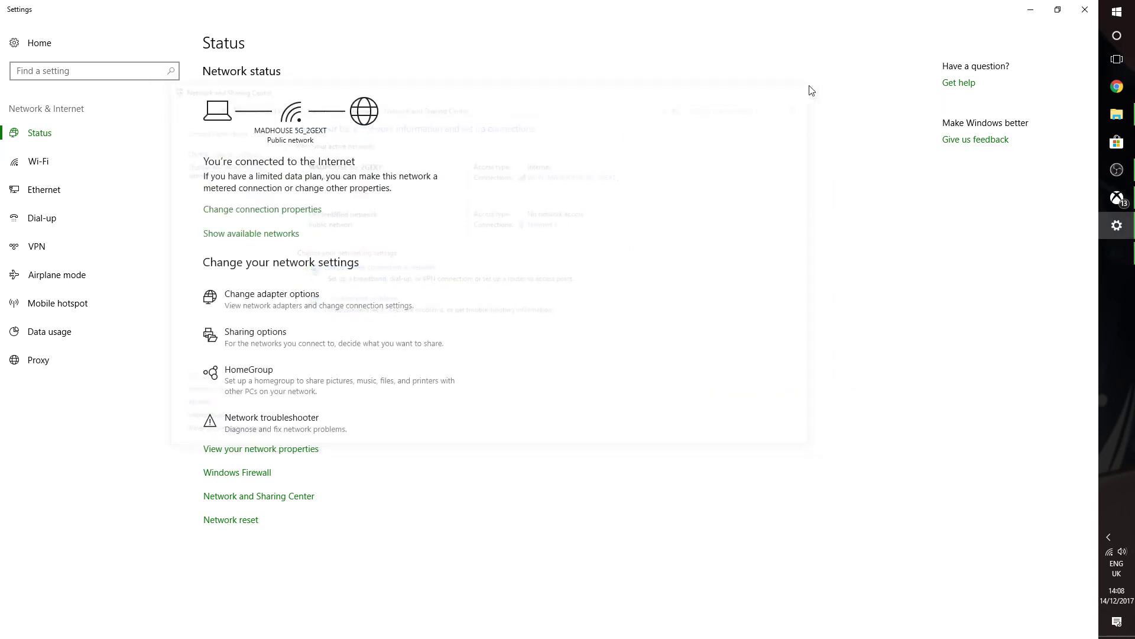
left_click(1080, 15)
left_click(1117, 198)
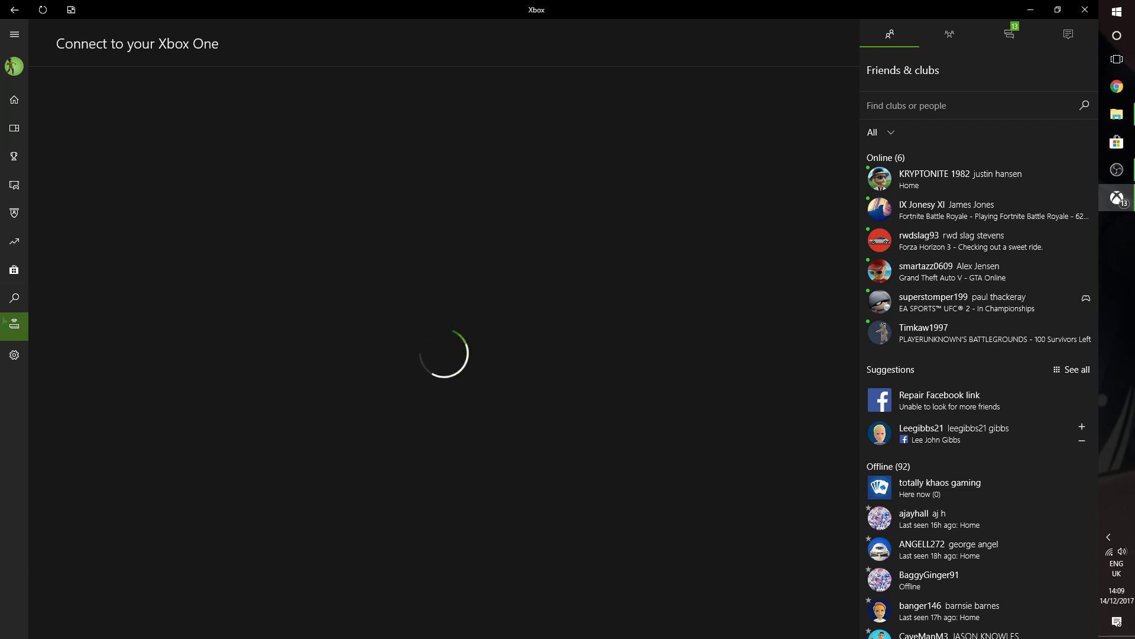
Go to the XboxOne connection page and open Test streaming.
left_click(18, 330)
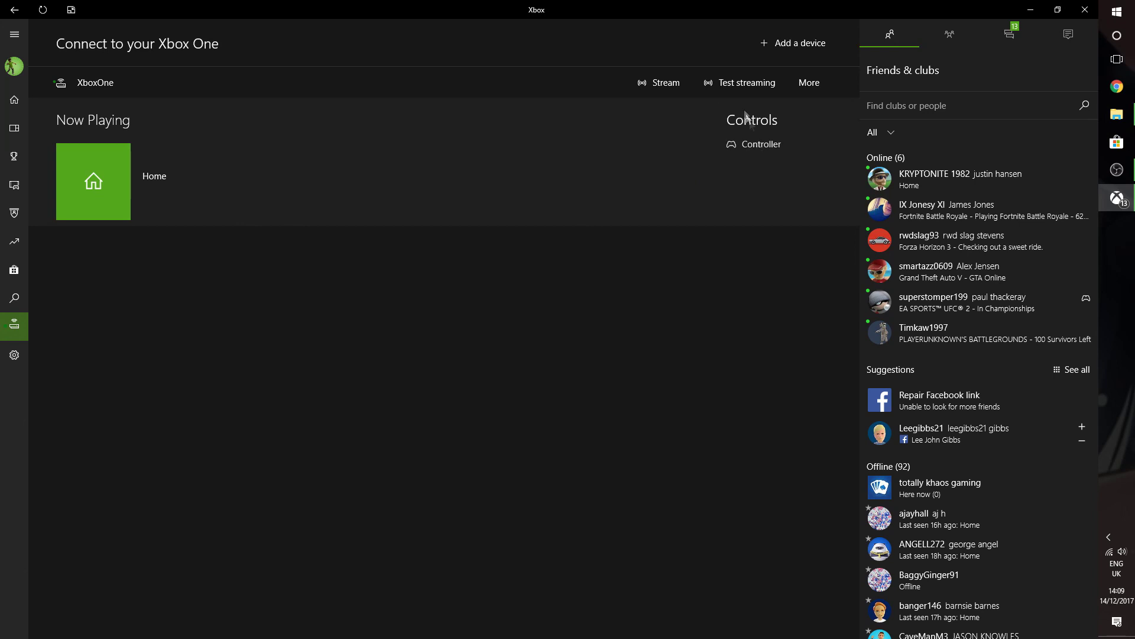
left_click(747, 84)
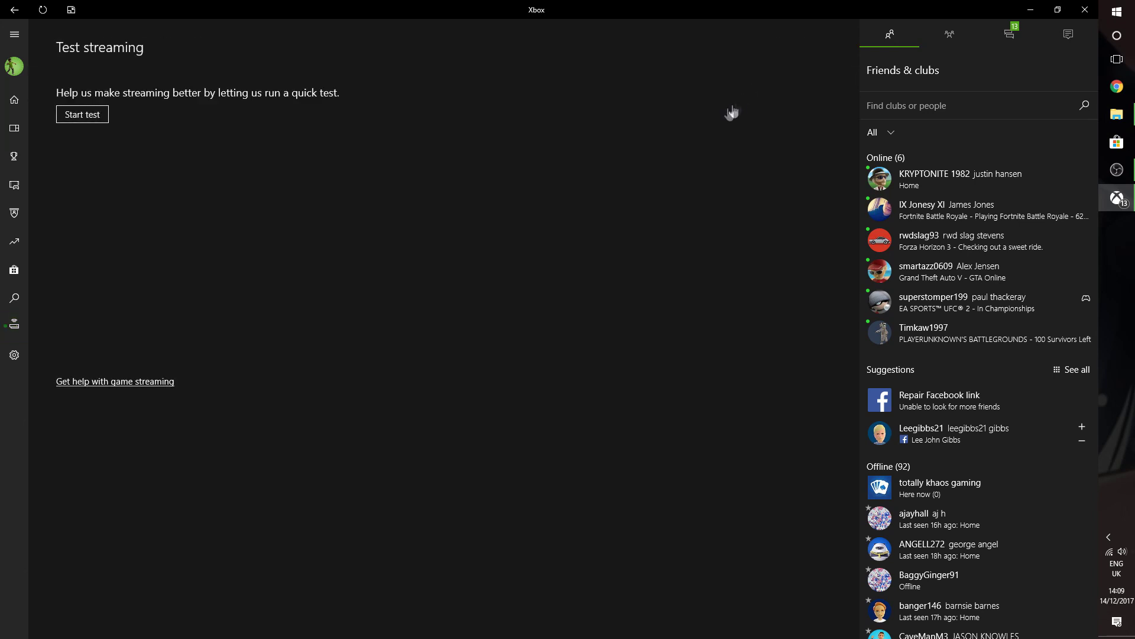
Rerun the streaming test, then return to the XboxOne connection page.
left_click(77, 115)
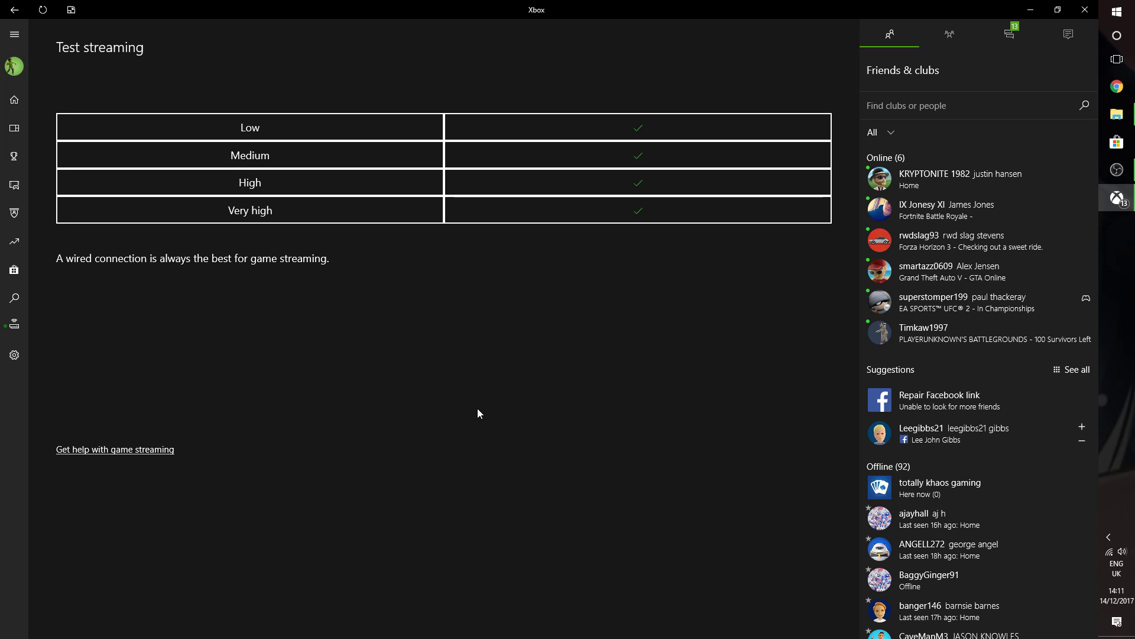
left_click(15, 328)
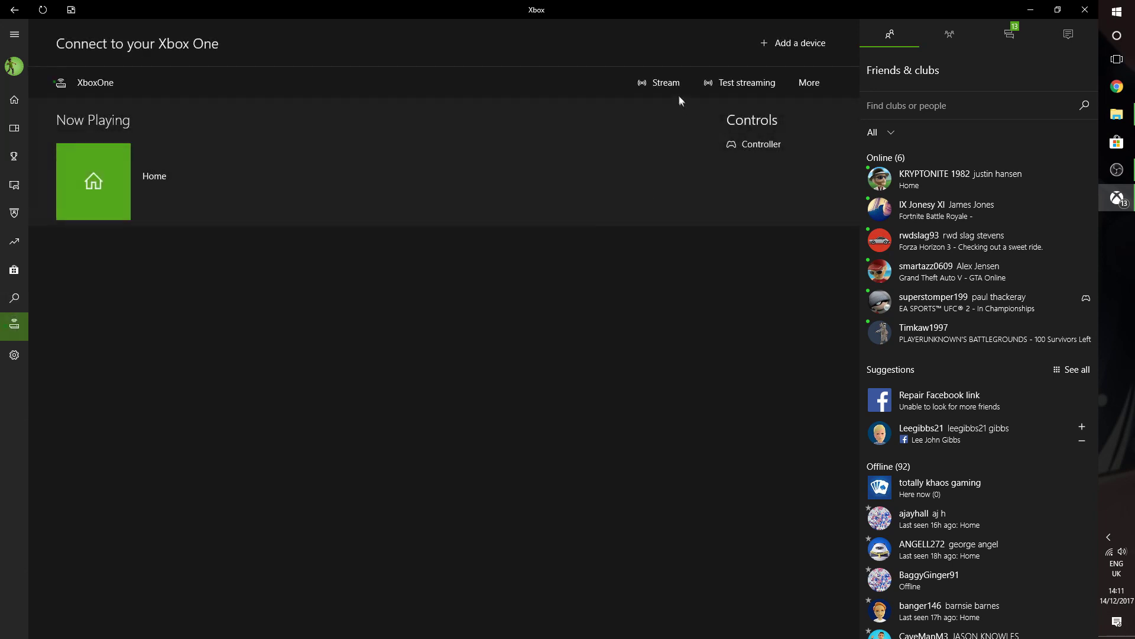
Stream the XboxOne without a controller and open the streaming quality options.
left_click(664, 85)
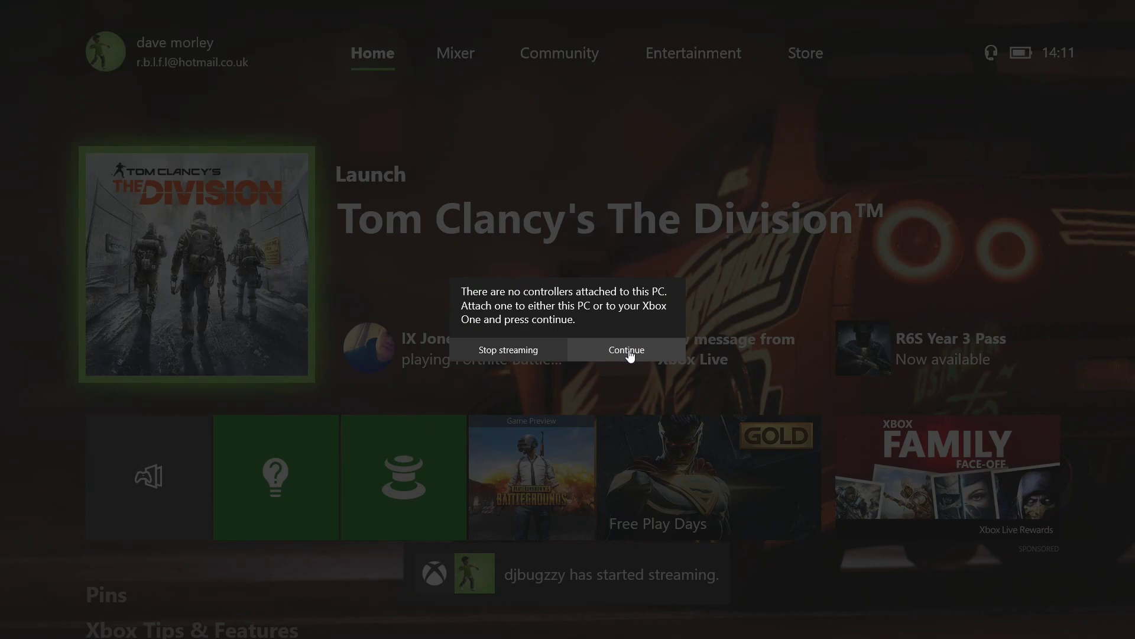
left_click(628, 352)
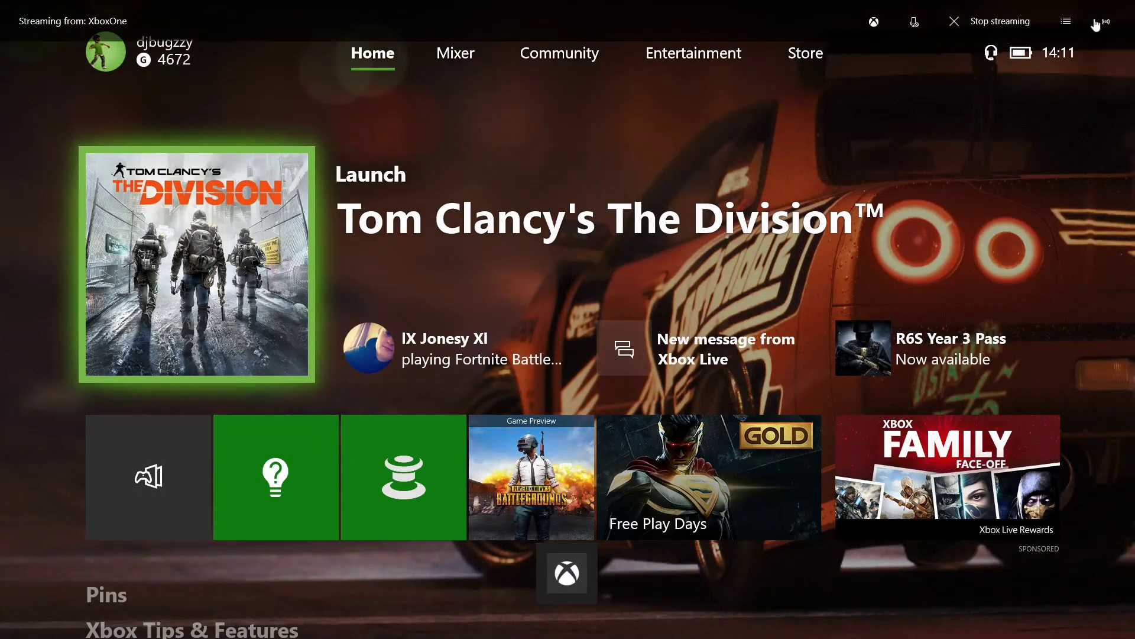
left_click(1101, 23)
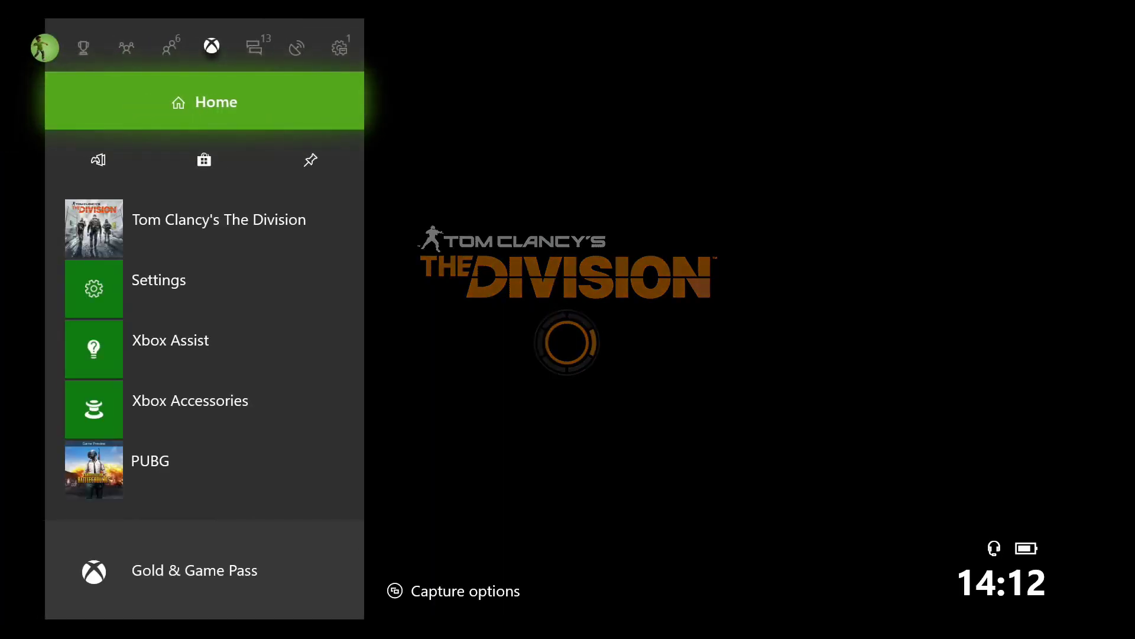
Open console Settings > Network settings, check the NAT type, then leave the page.
key("Right")
key("Right")
key("Right")
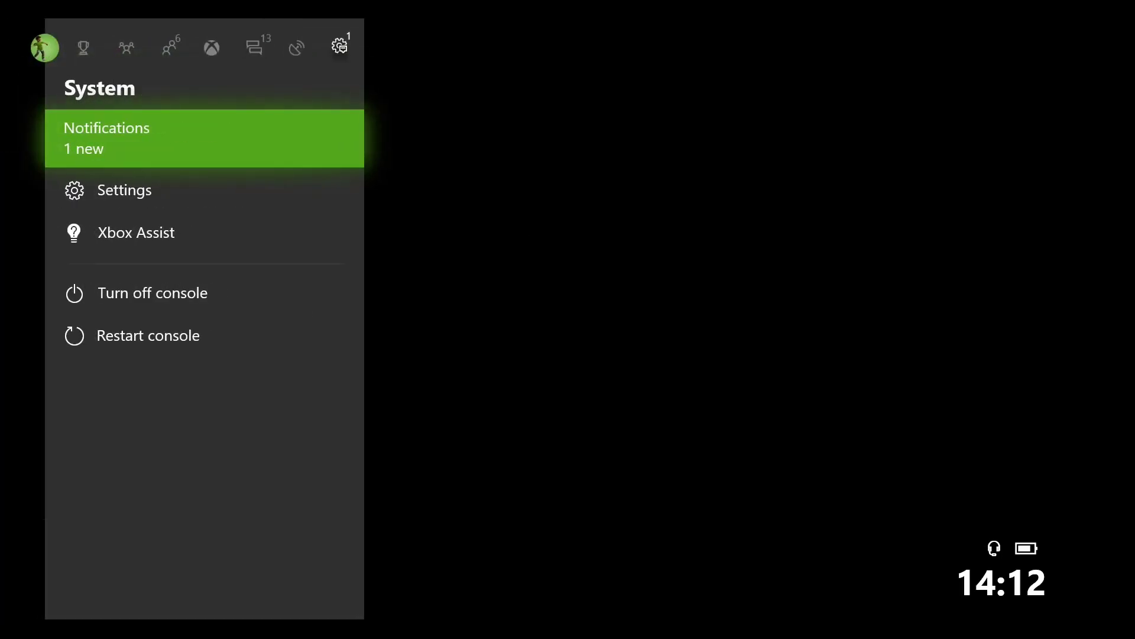
key("Down")
key("Return")
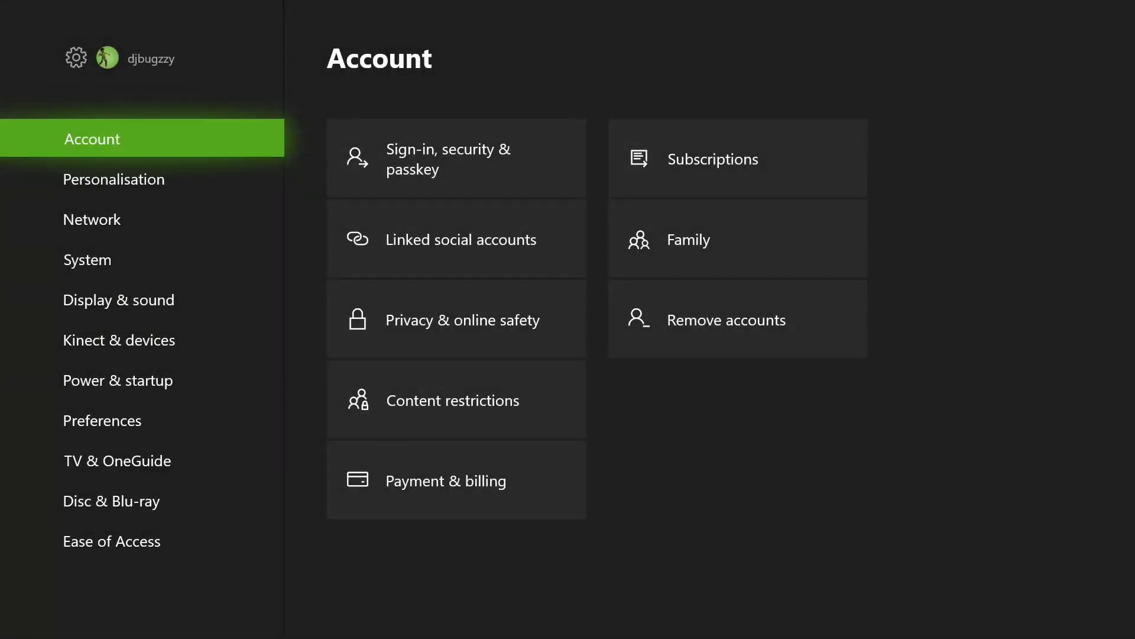
key("Down")
key("Down")
key("Right")
key("Return")
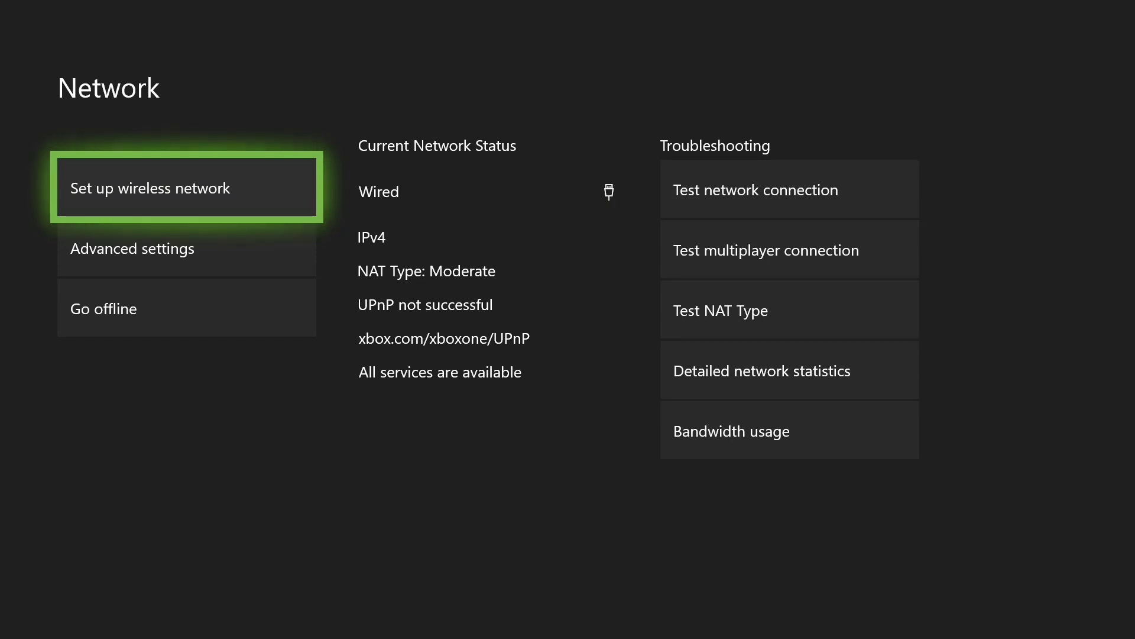
key("Right")
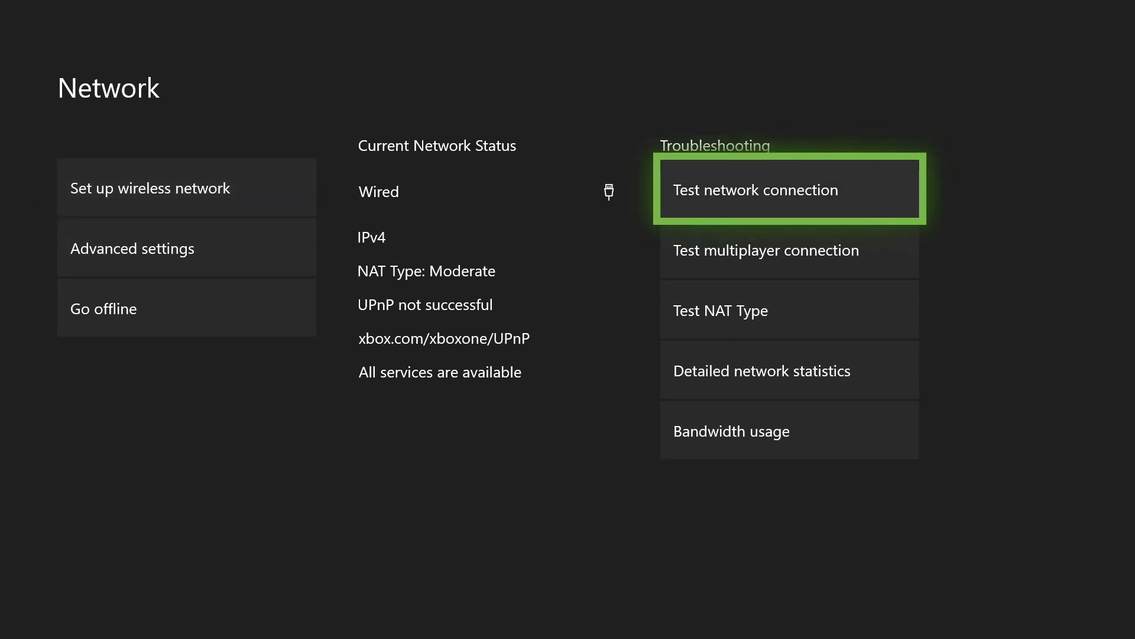
key("Down")
key("Down")
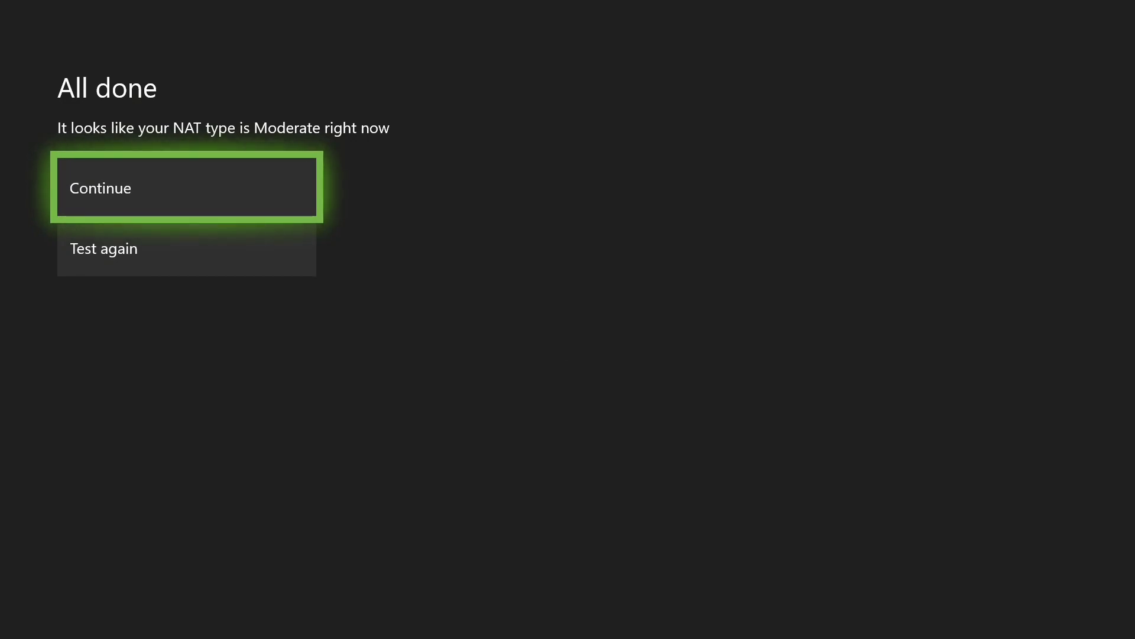
key("Return")
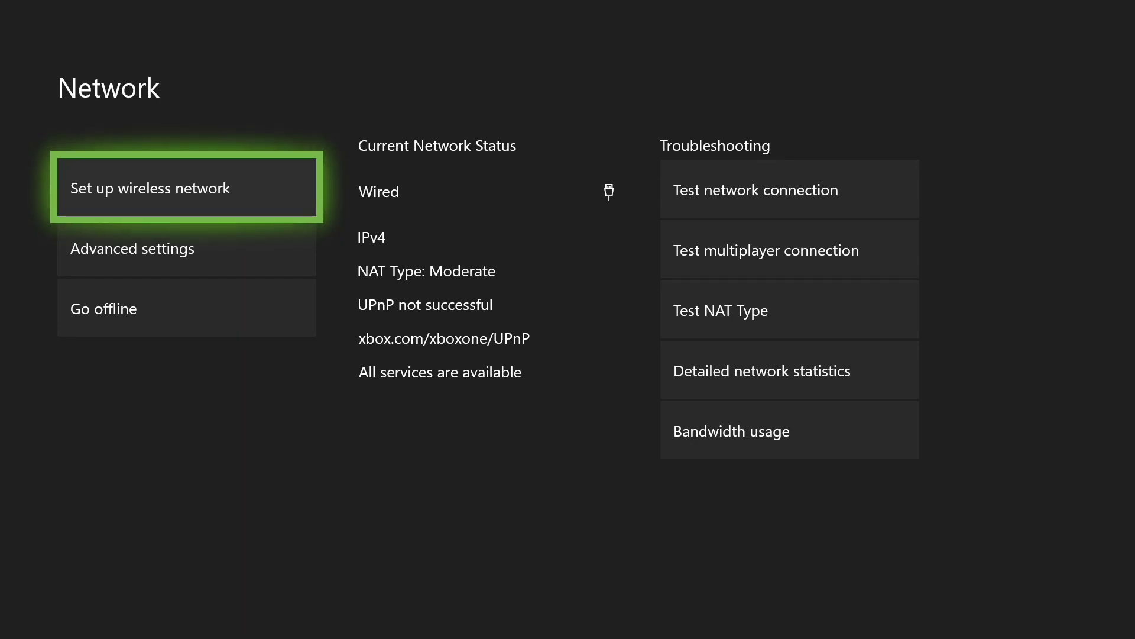
key("Escape")
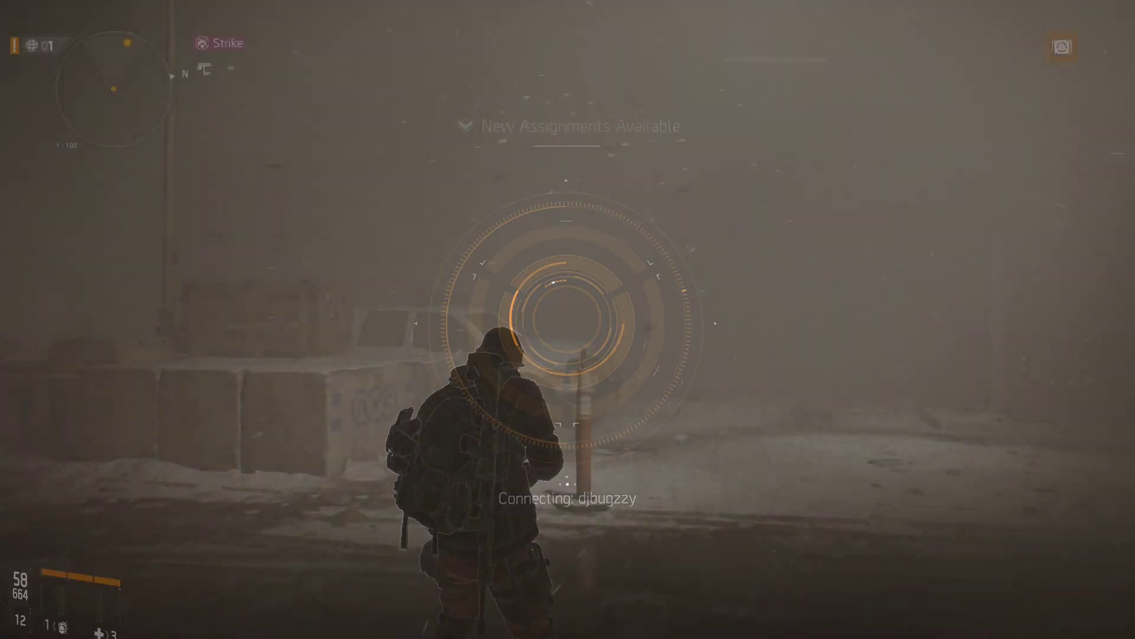
Run the agent through the snowstorm past the parked police van and alongside the bus.
key("w")
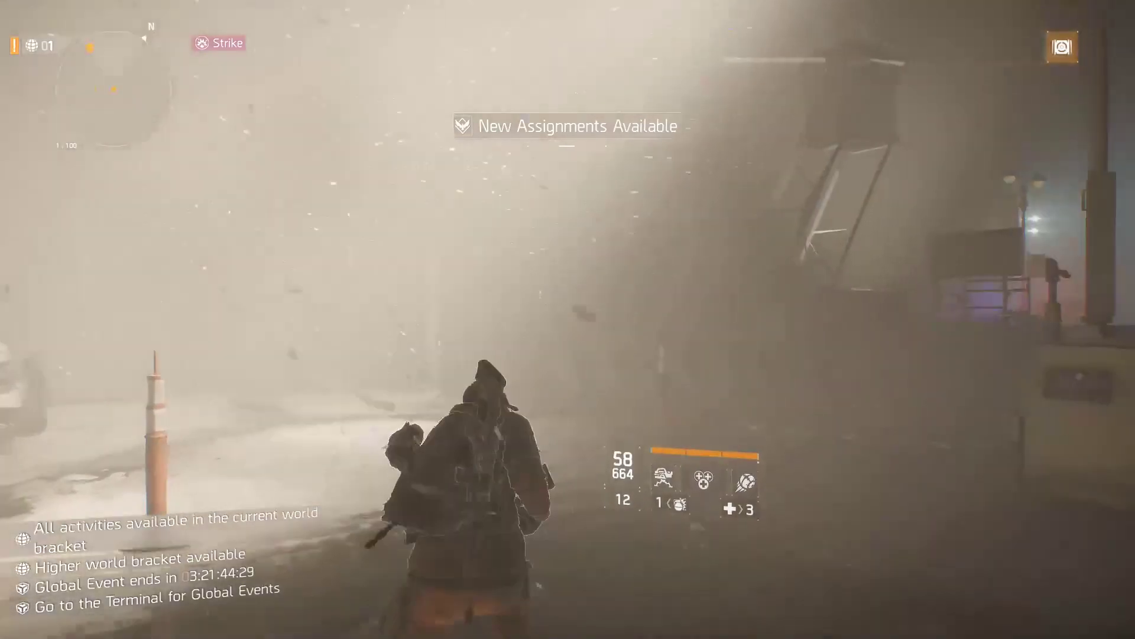
key("w")
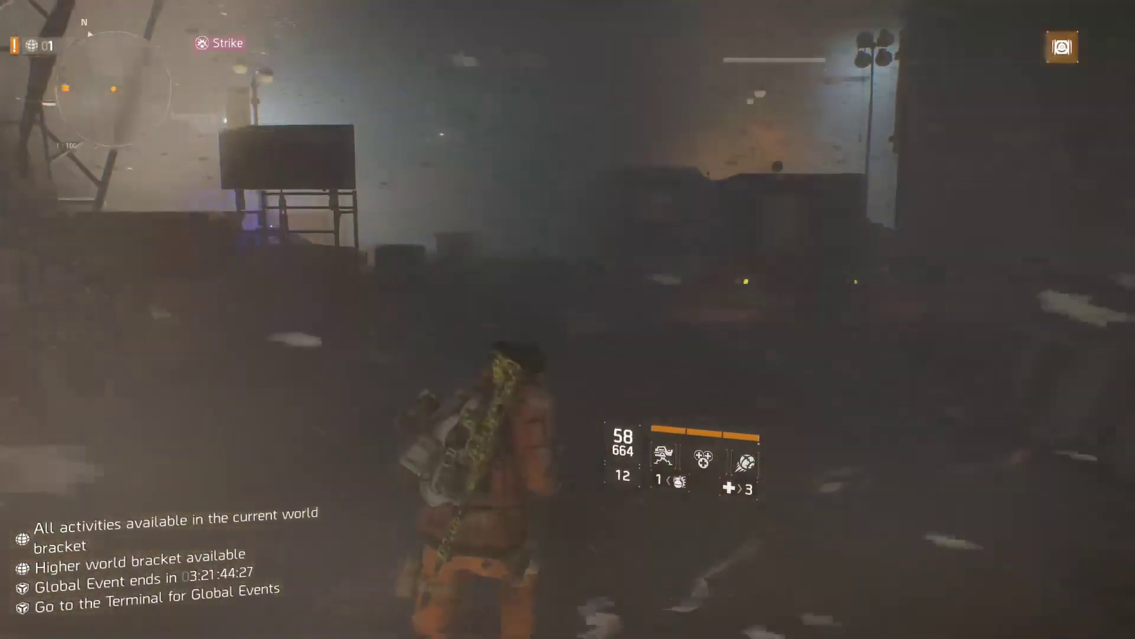
key("w")
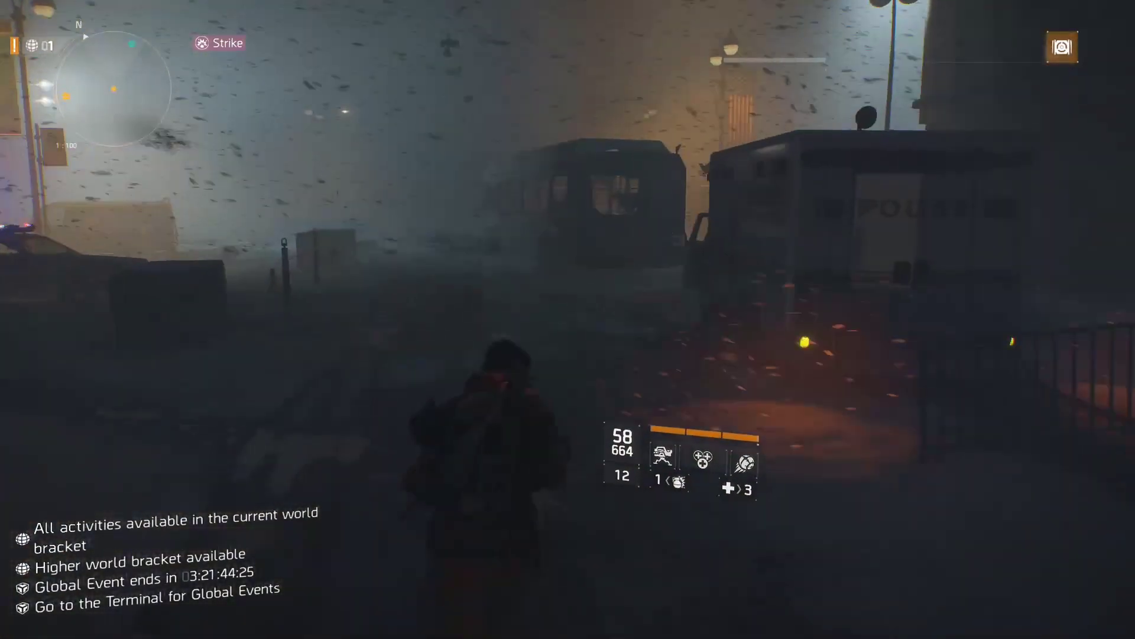
key("w")
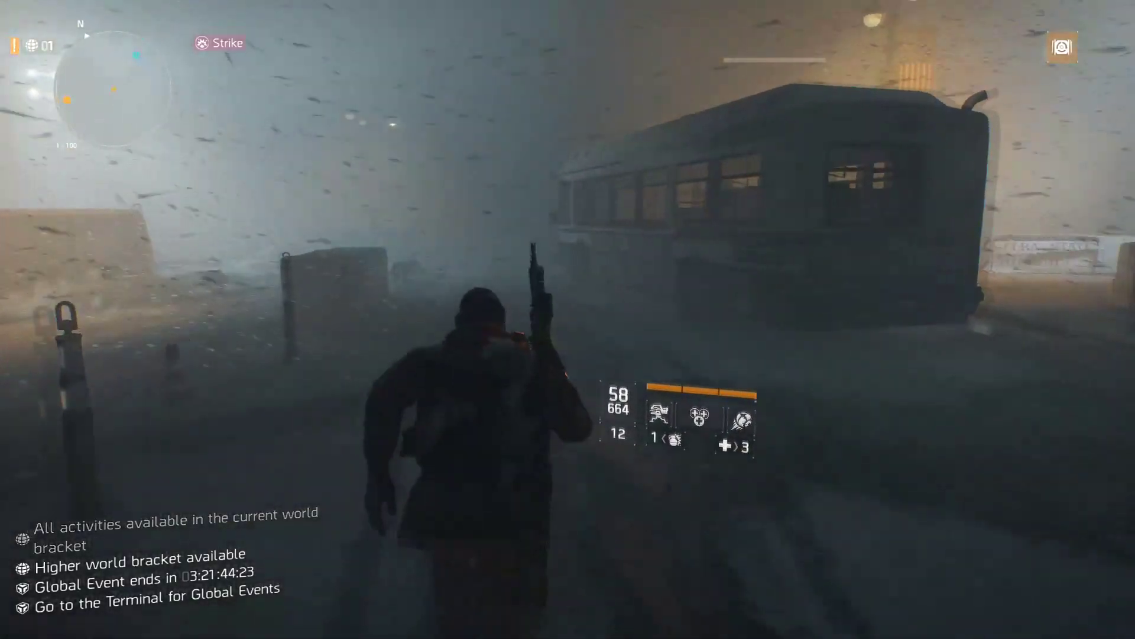
key("w")
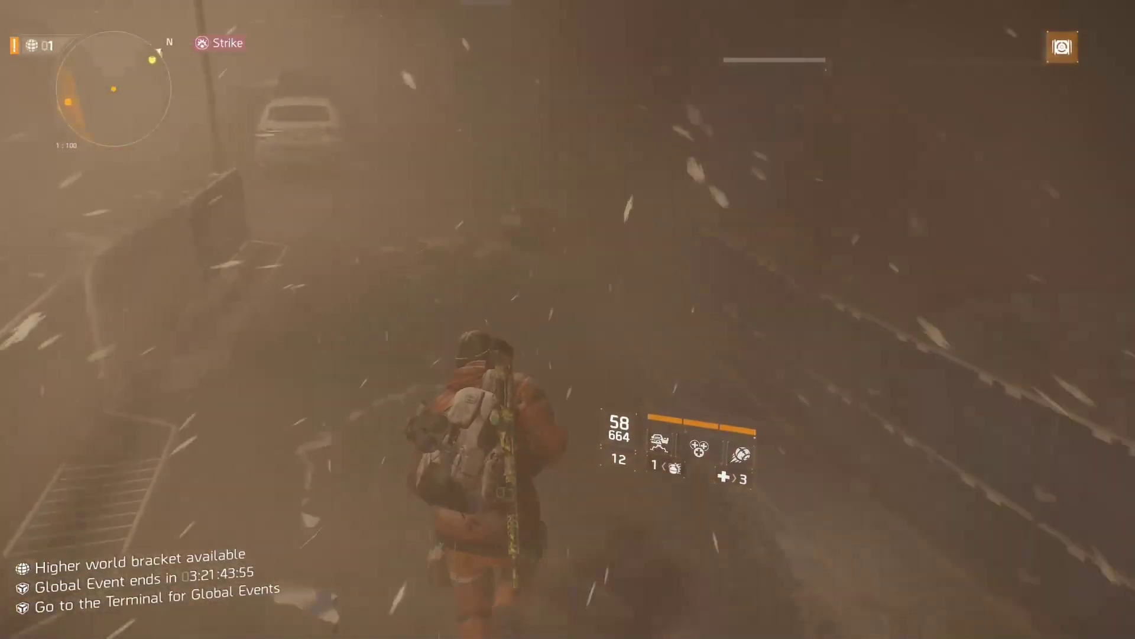
Run the agent along the snowy street past the white cars and box truck into the covered area.
key("w")
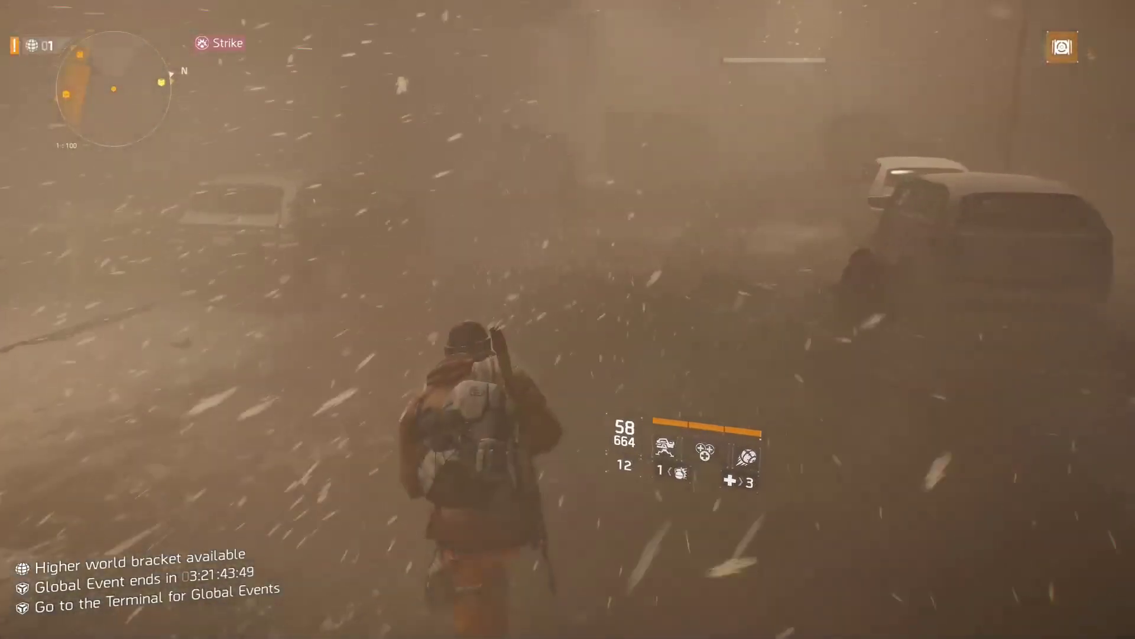
key("w")
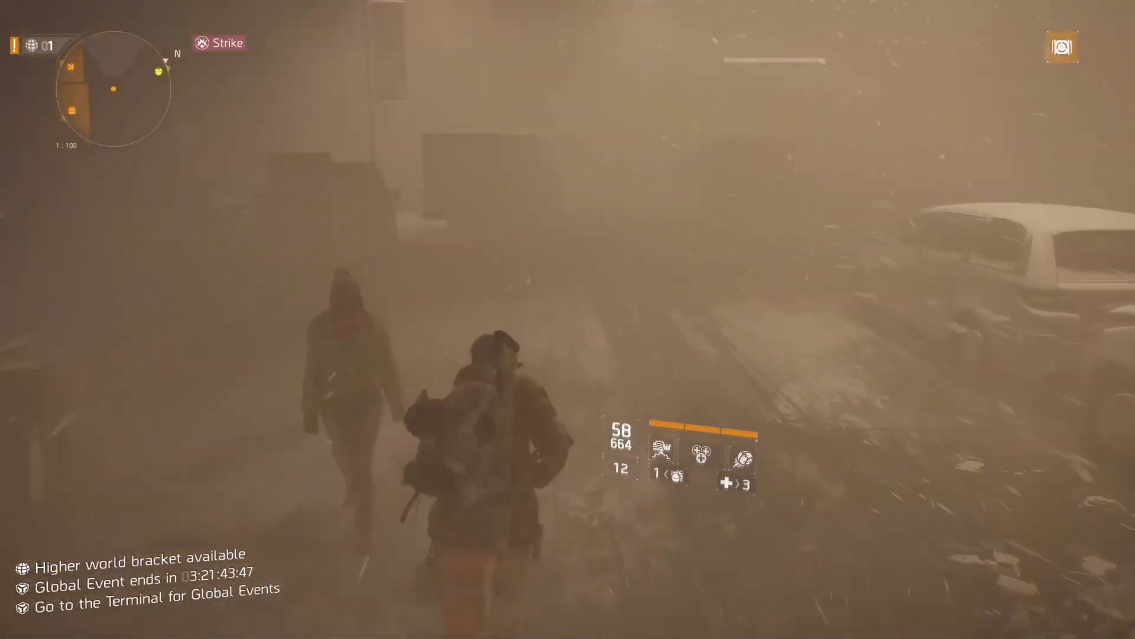
key("w")
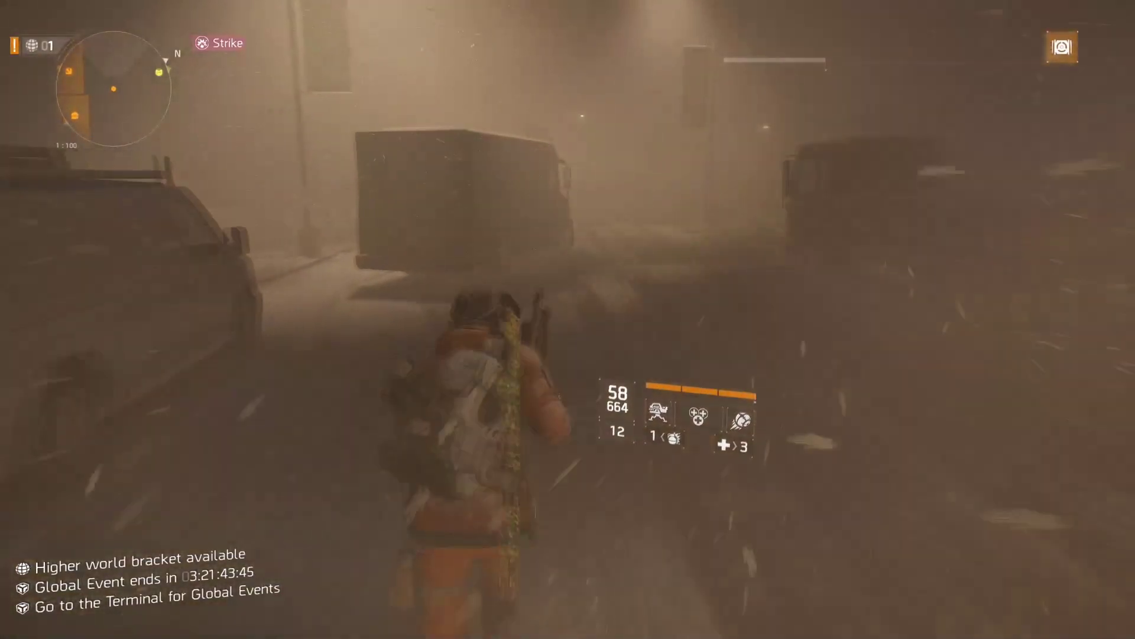
key("w")
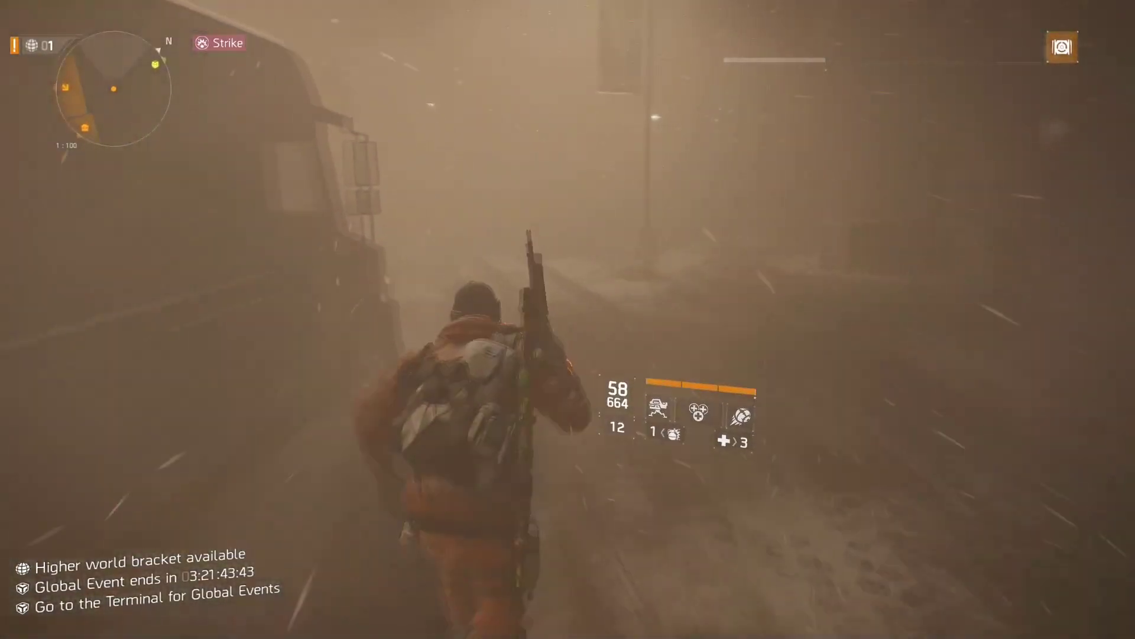
key("w")
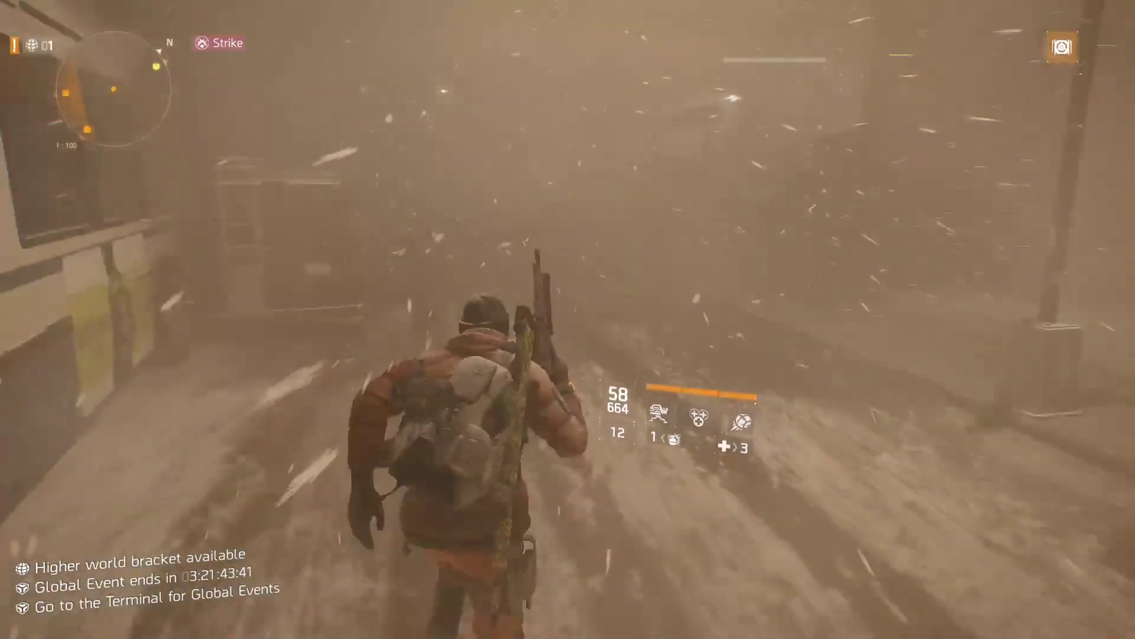
key("w")
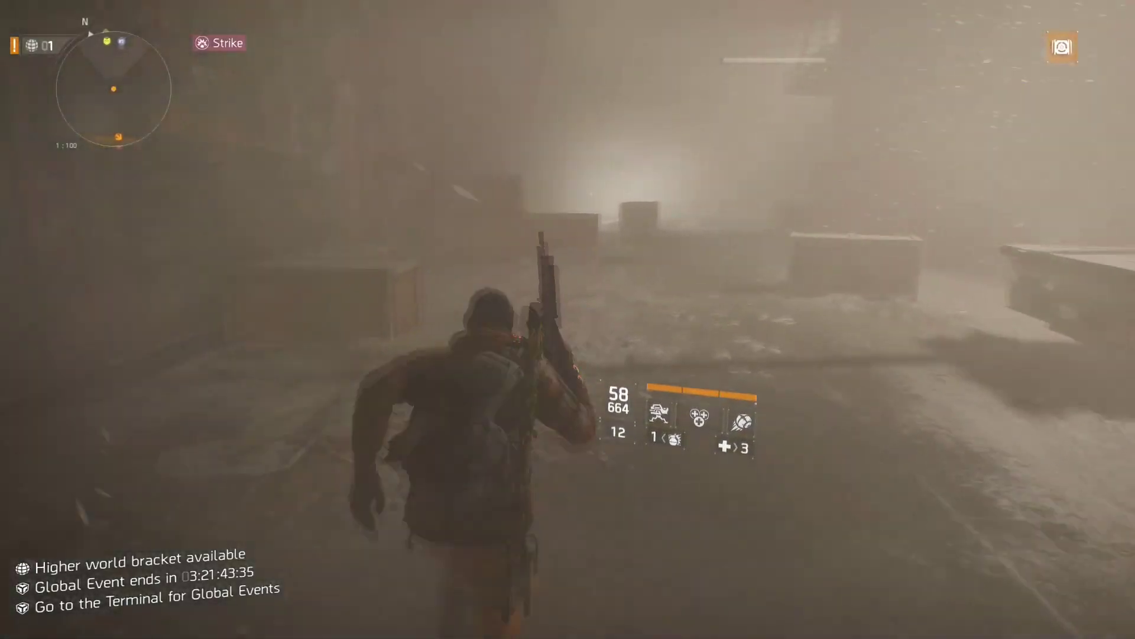
Continue through the fog past the concrete block and cluttered room onto the stairwell.
key("w")
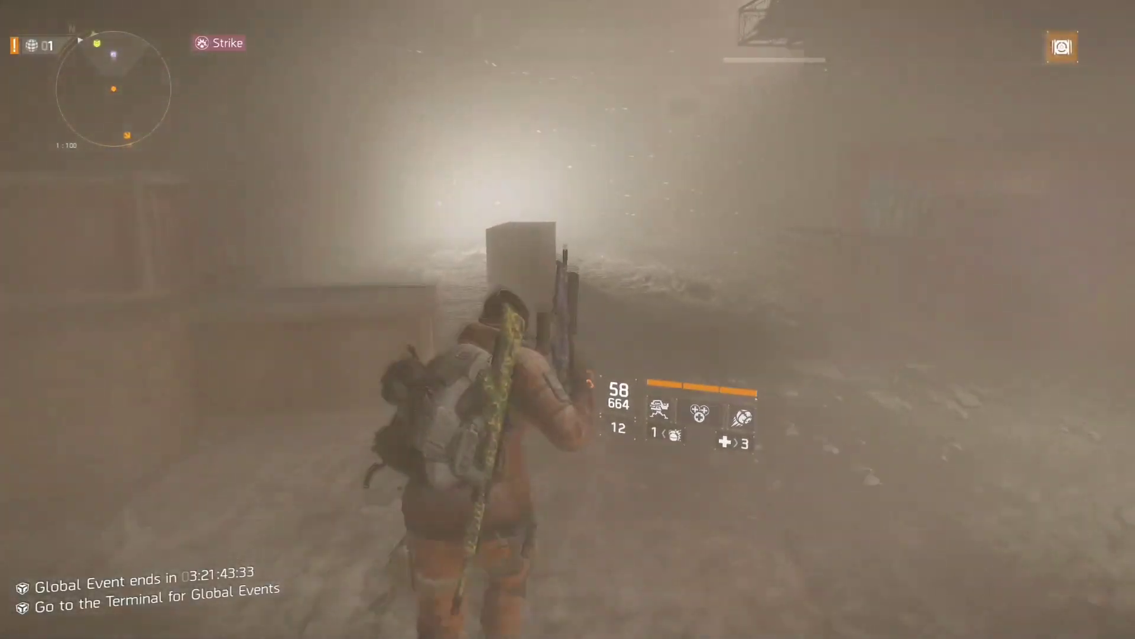
key("w")
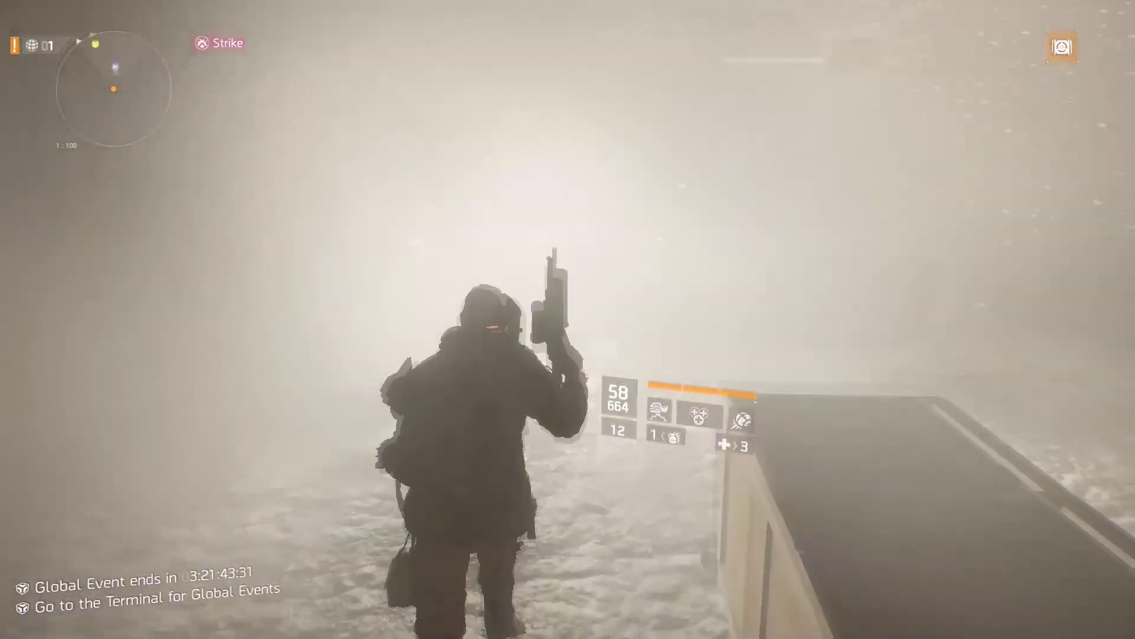
key("w")
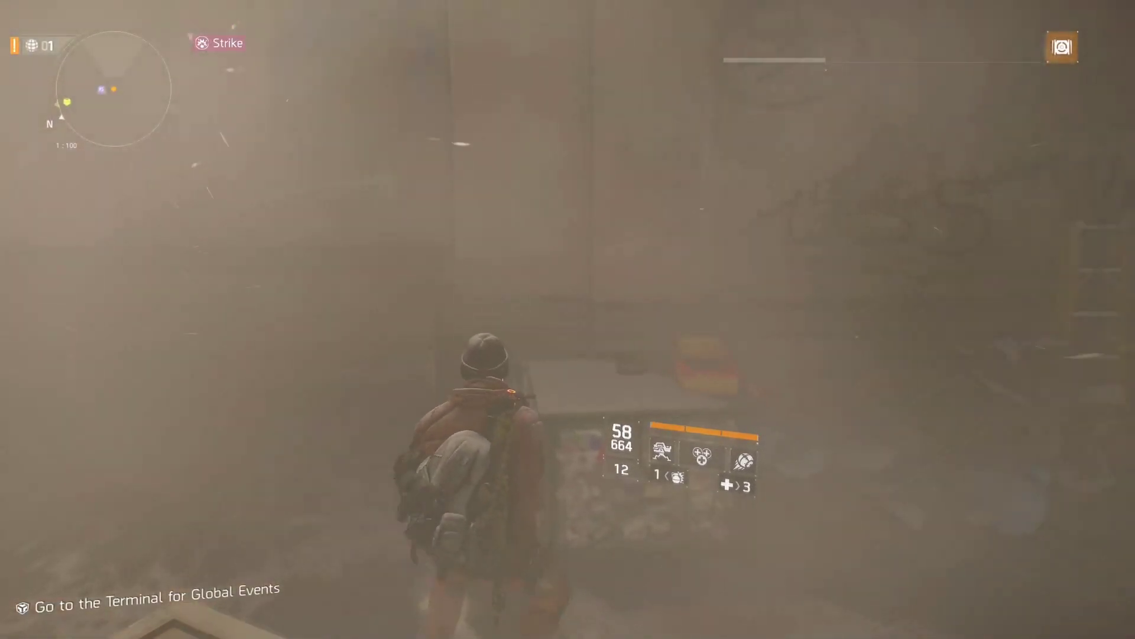
key("w")
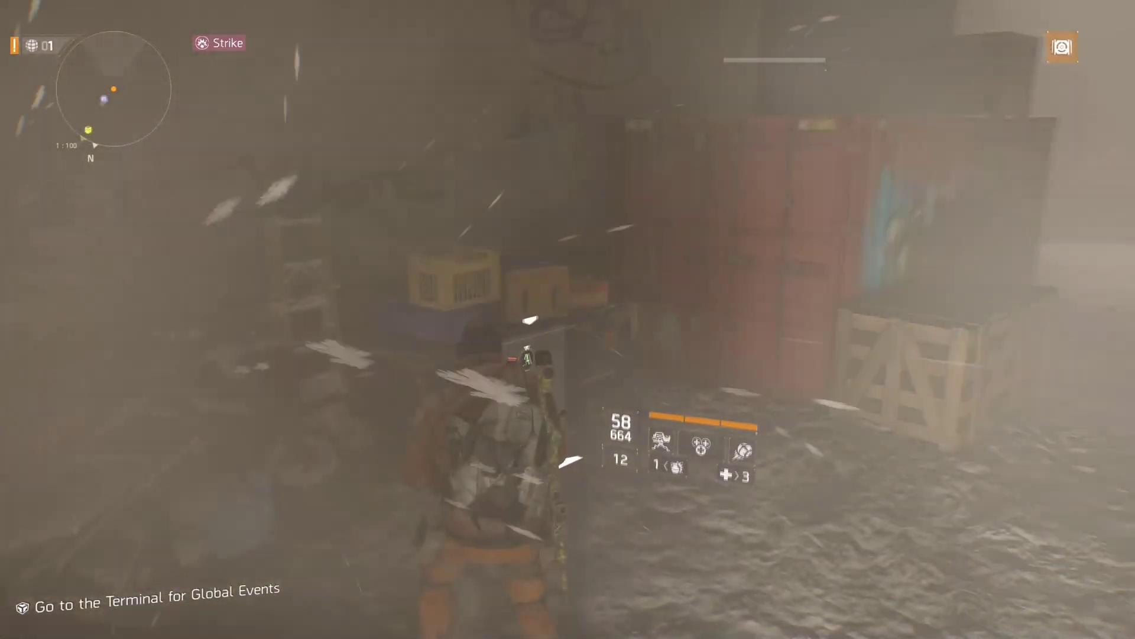
key("w")
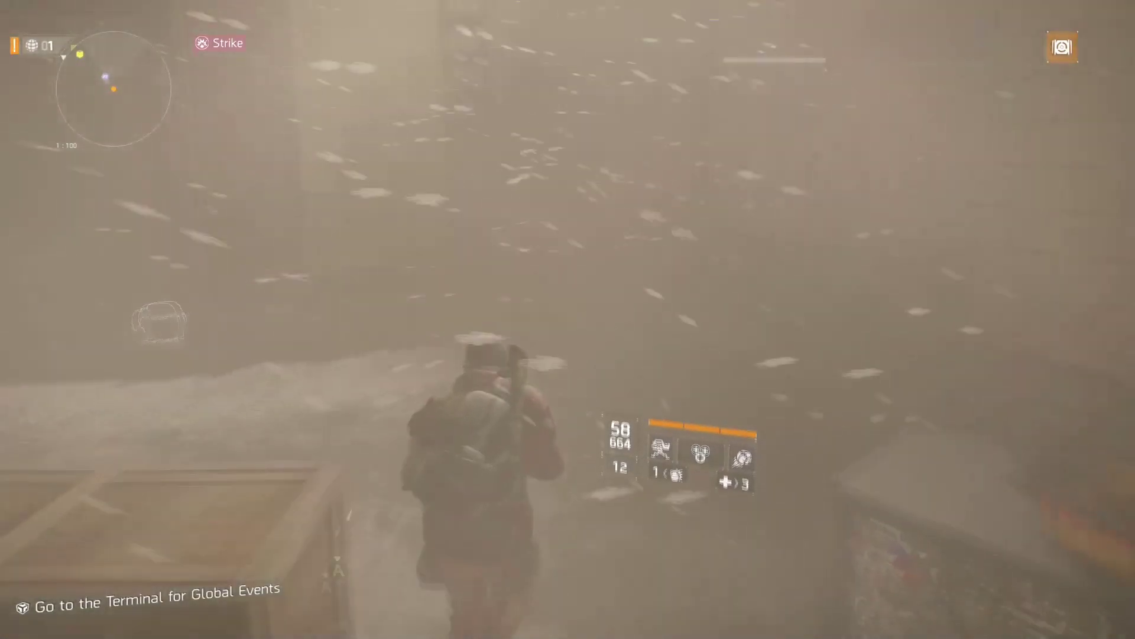
key("w")
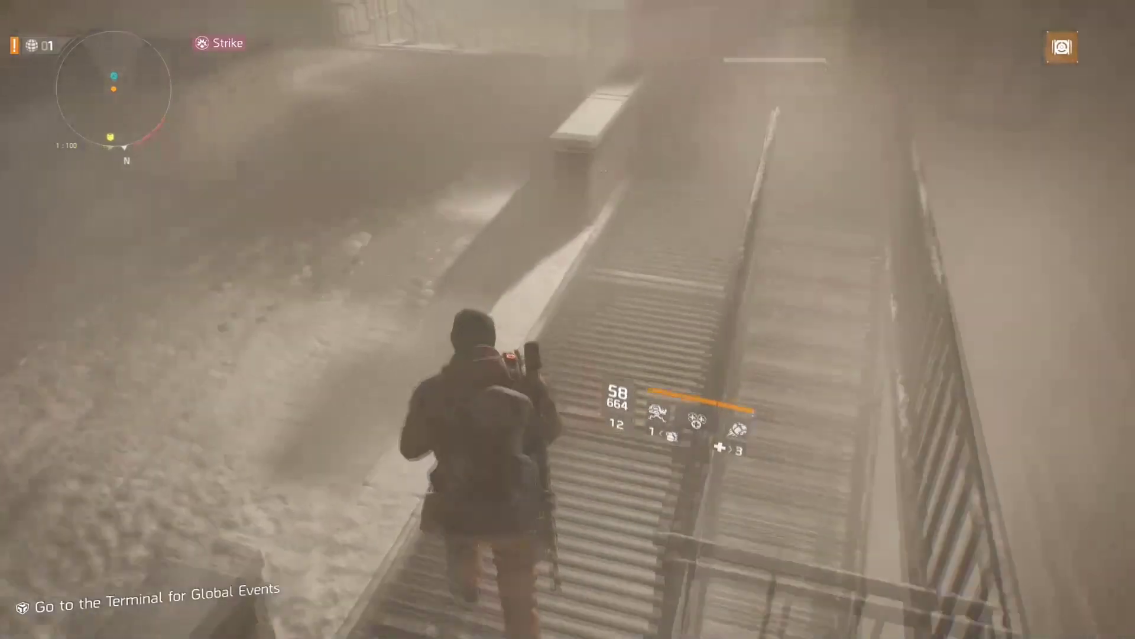
key("w")
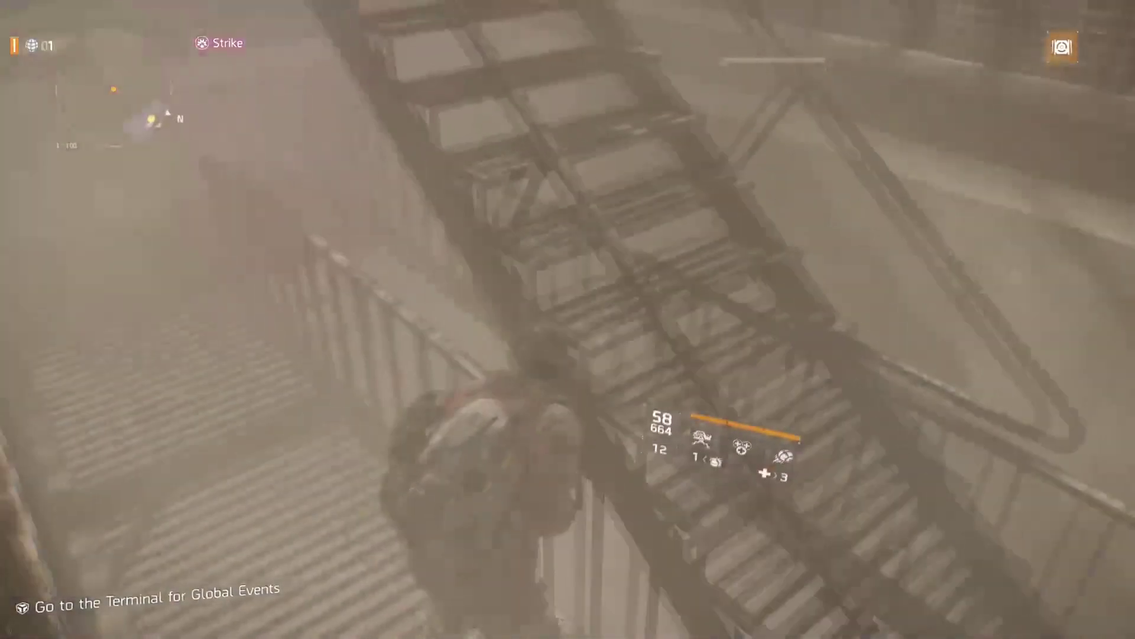
Open and close the terminal menu, then stop streaming the game from the console.
key("e")
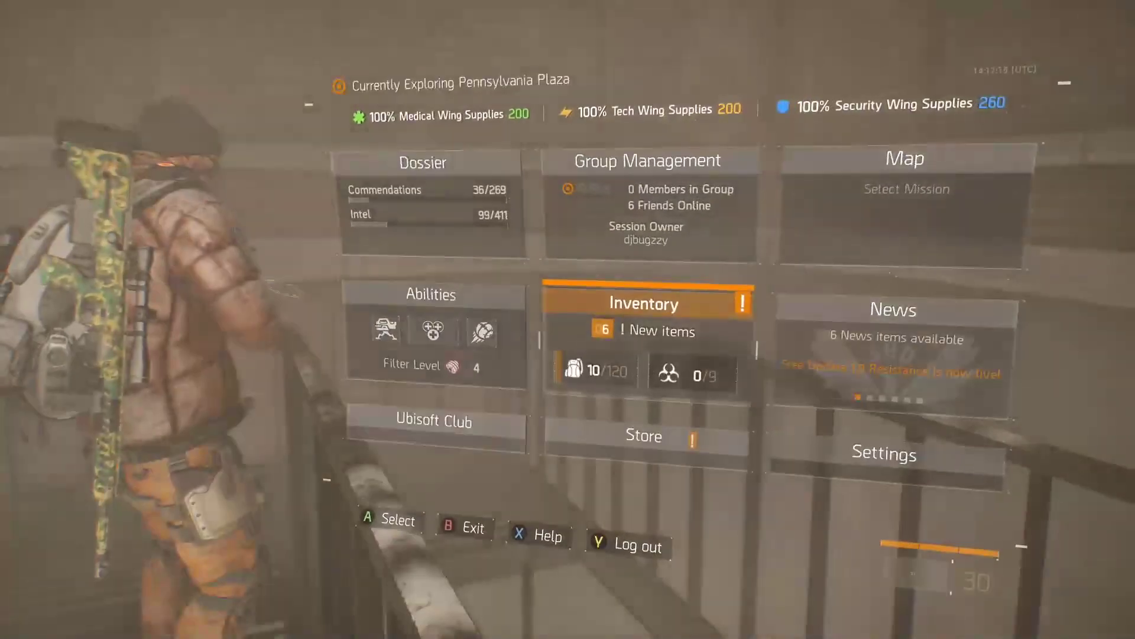
key("Escape")
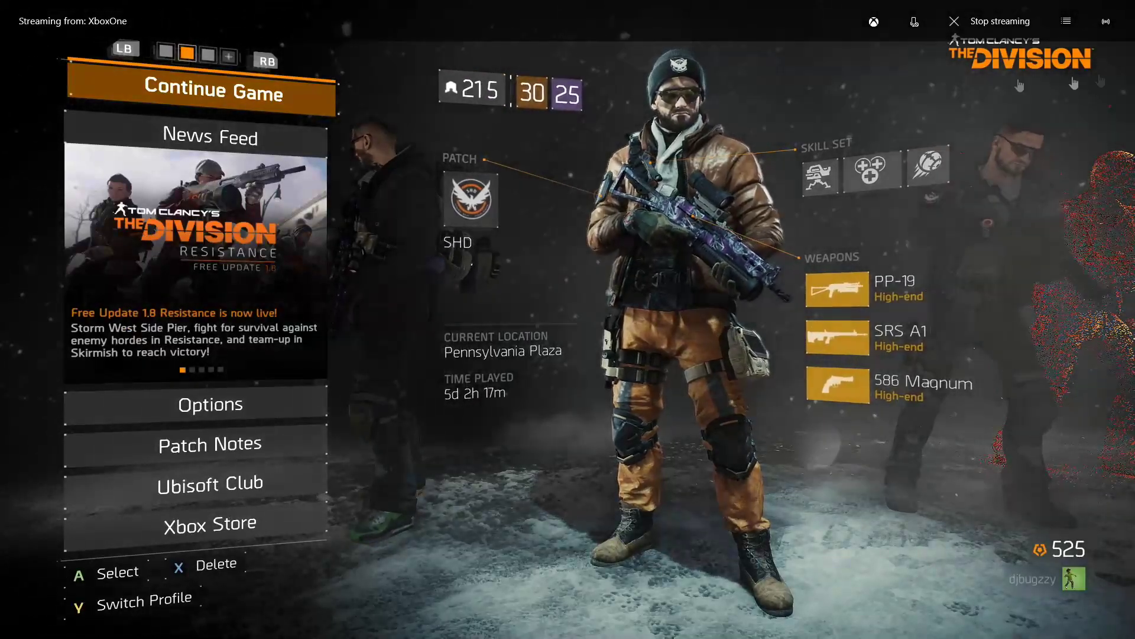
left_click(993, 22)
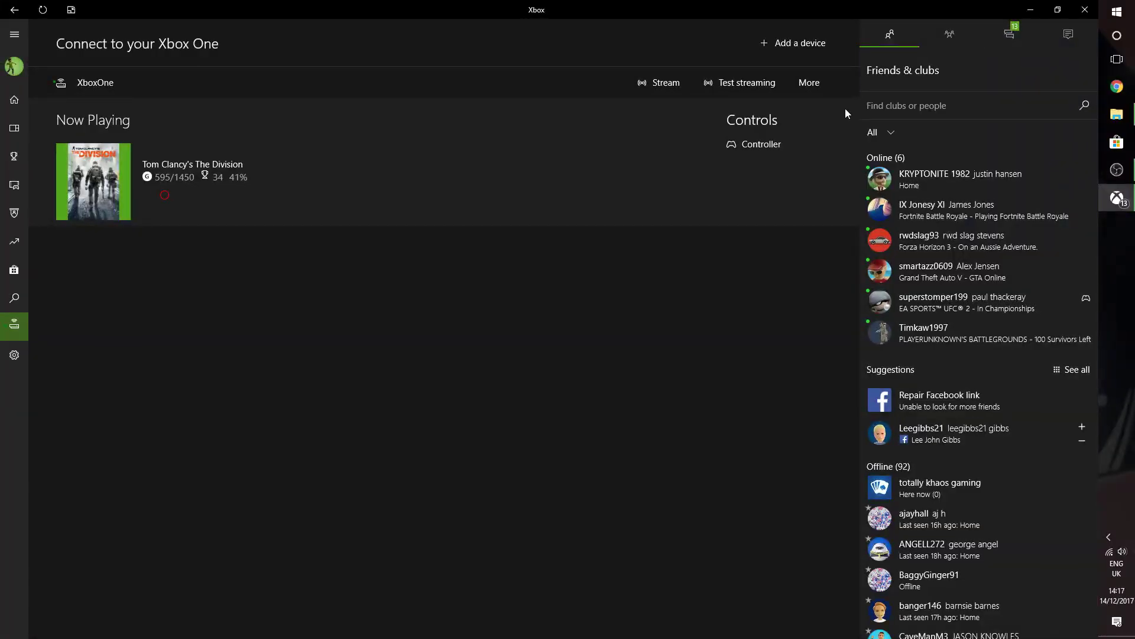
Minimize the Xbox app to reveal the Windows desktop.
left_click(1032, 11)
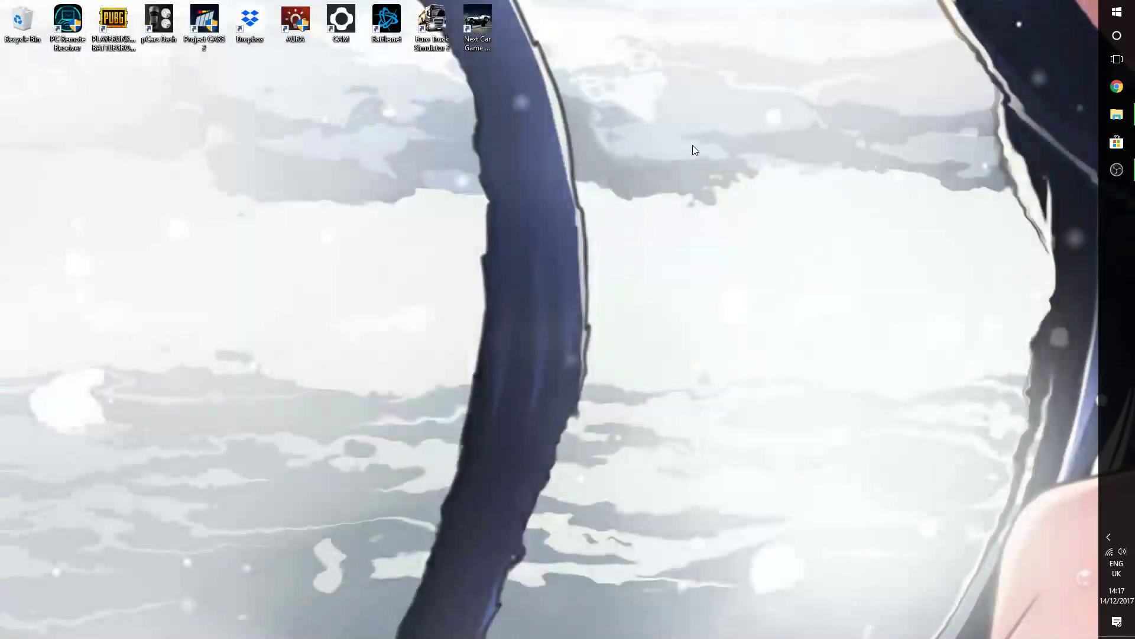